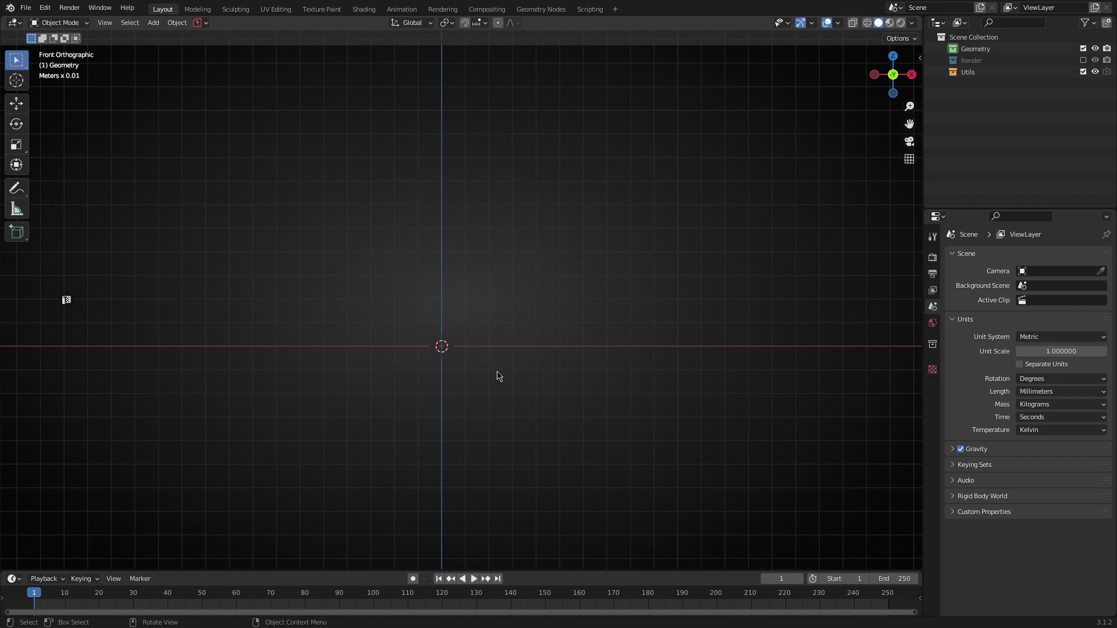
Create an ND Single Vertex at the origin and extrude it into a bent line, diagonal then upward.
key("ctrl+period")
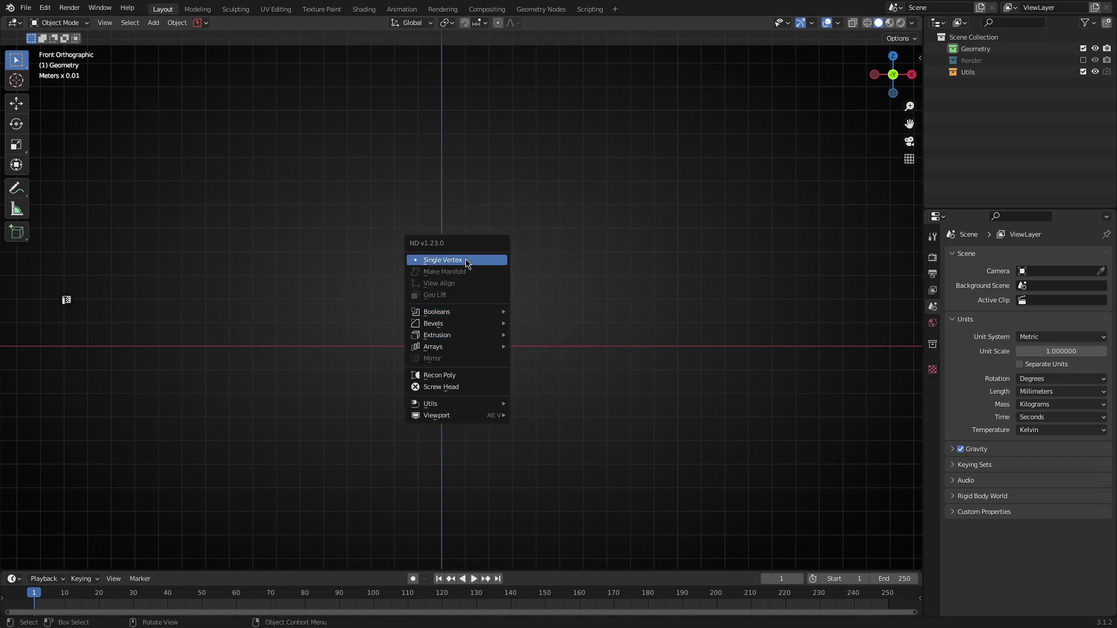
left_click(467, 260)
key("e")
left_click(532, 317)
key("e")
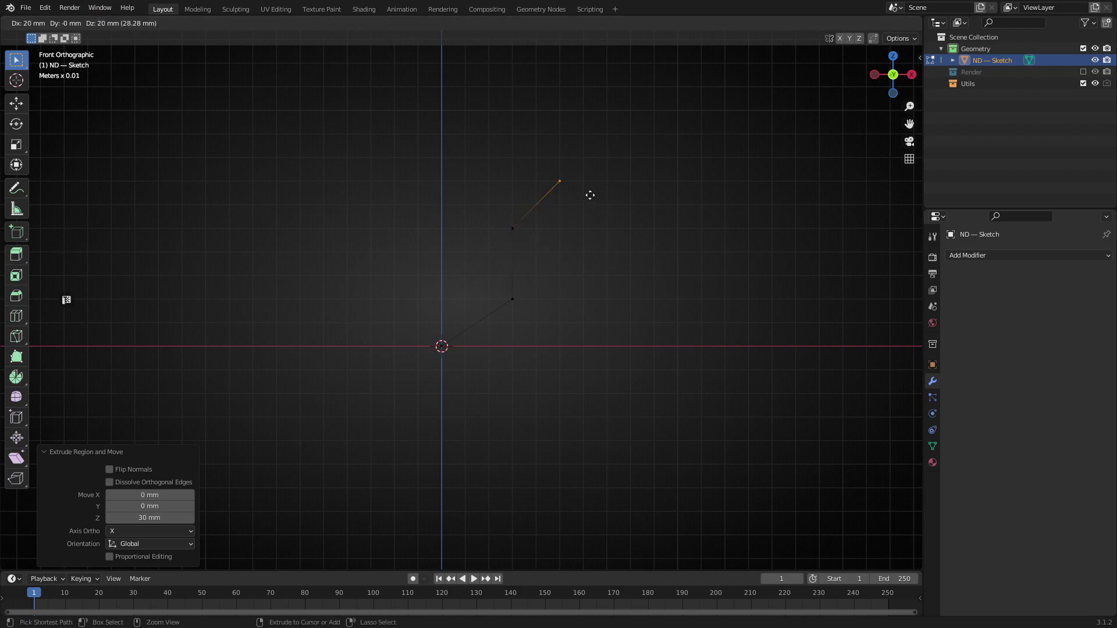
left_click(595, 189)
key("e")
left_click(605, 118)
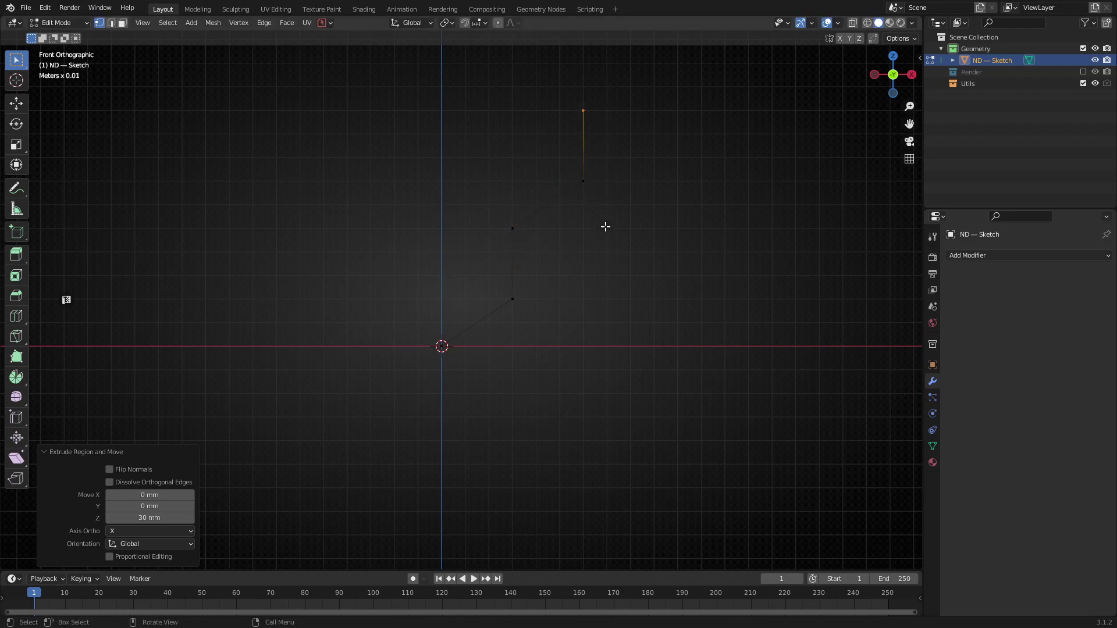
left_click(601, 236)
key("Tab")
mouse_move(601, 236)
middle_mouse_down()
mouse_move(524, 285)
mouse_move(636, 363)
mouse_move(549, 312)
mouse_move(528, 328)
middle_mouse_up()
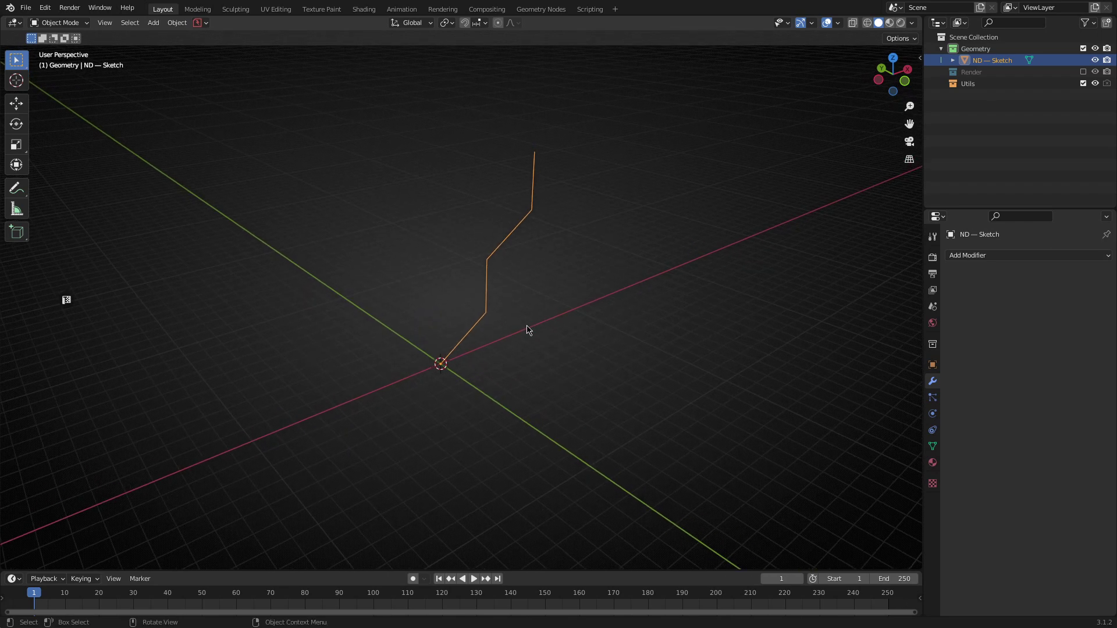
Profile-extrude the sketch line along Y to about 130 mm, cycling axes, and confirm.
key("ctrl+period")
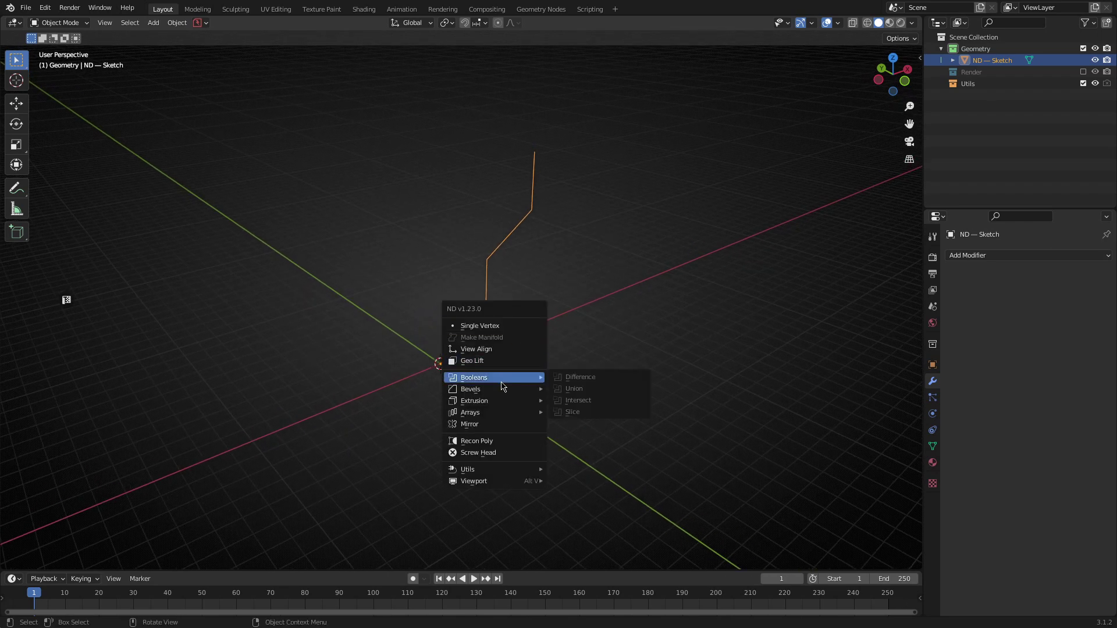
mouse_move(474, 400)
left_click(584, 424)
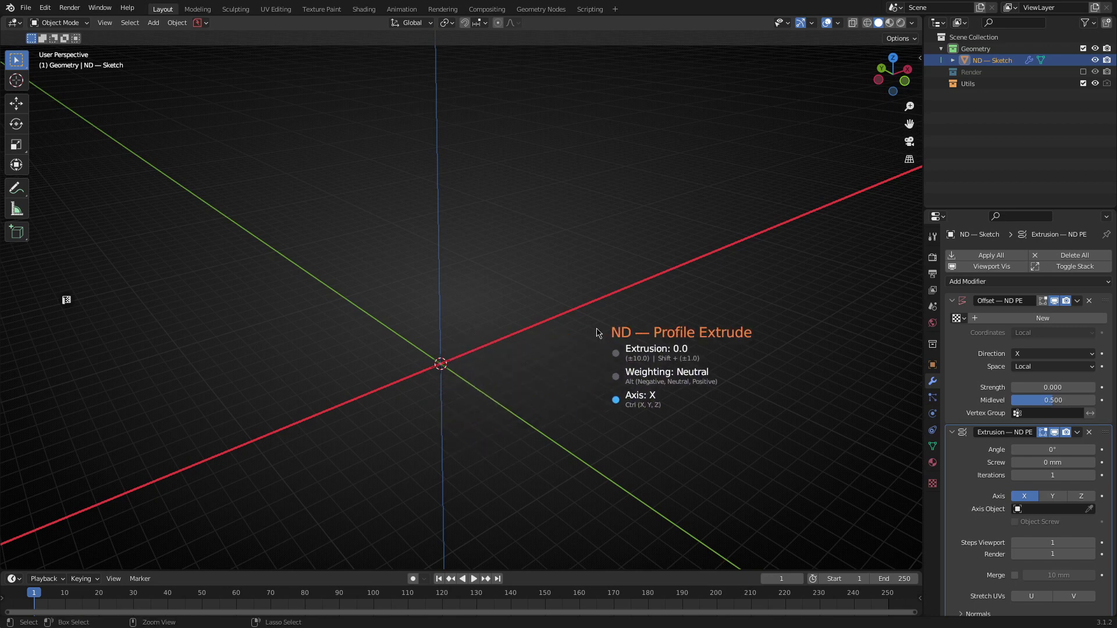
key("ctrl")
key("ctrl")
key("ctrl")
key("ctrl")
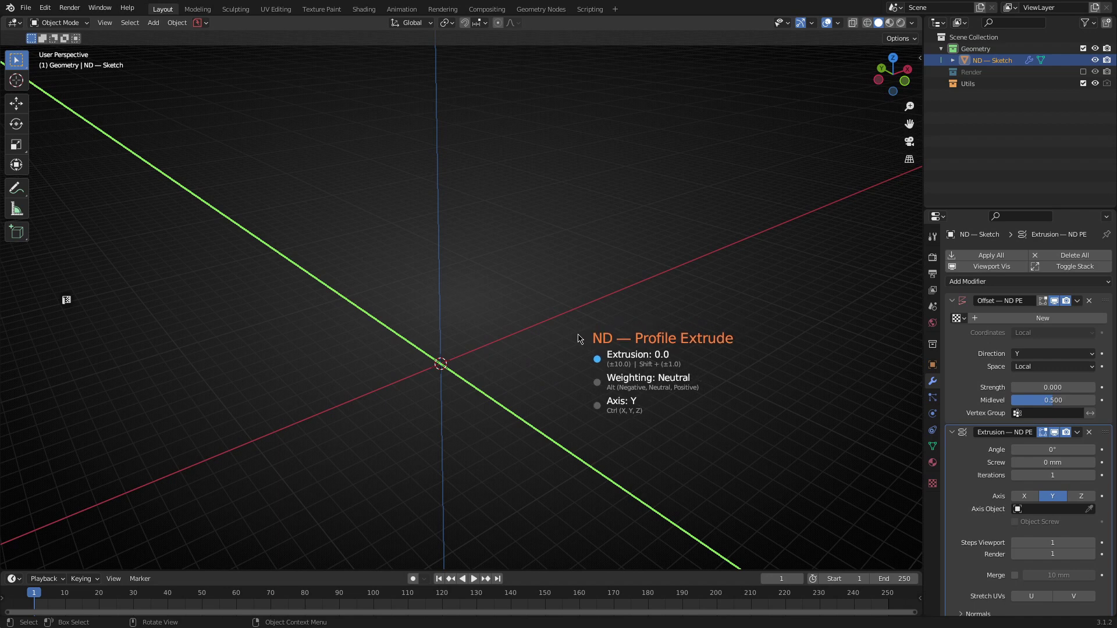
scroll(590, 329, "up", 5)
scroll(585, 333, "up", 4)
scroll(578, 339, "up", 5)
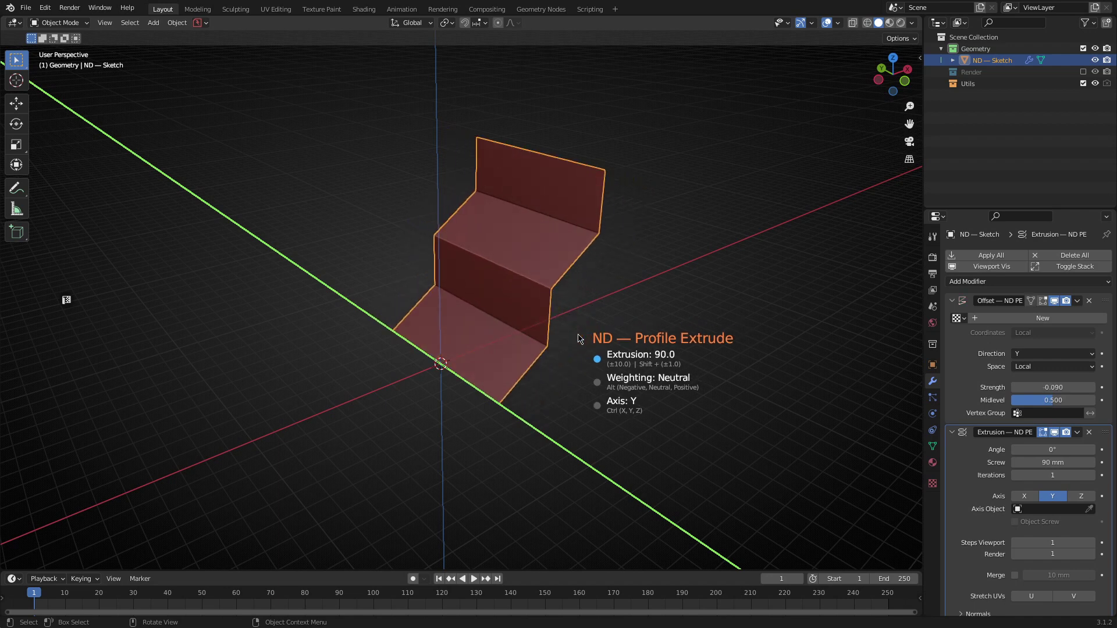
scroll(578, 339, "down", 5)
scroll(578, 339, "up", 3)
scroll(578, 338, "up", 1)
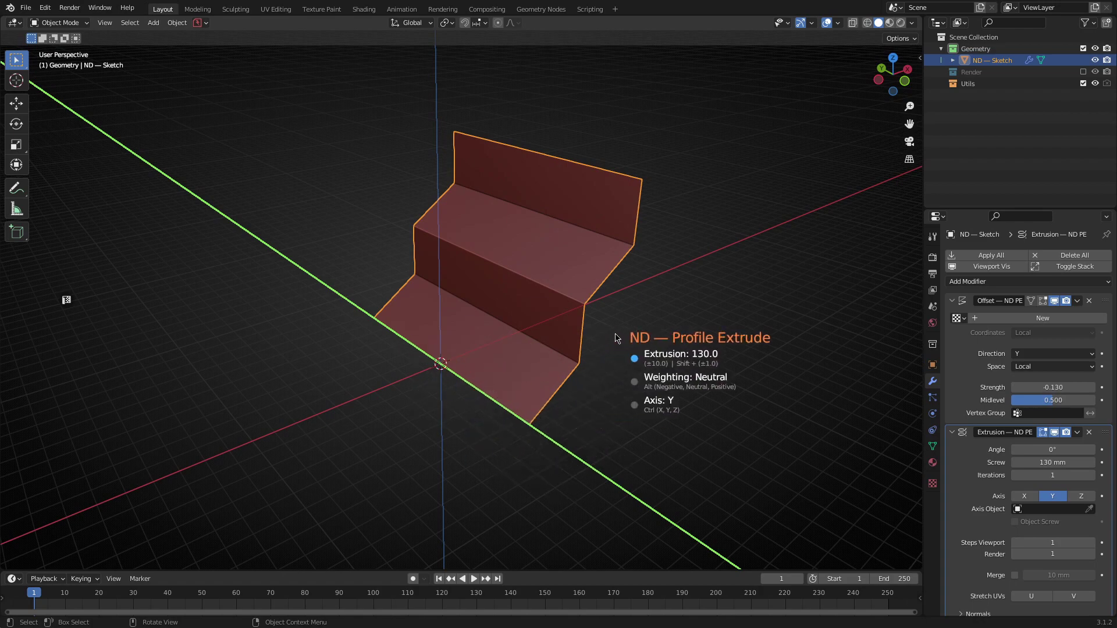
key("ctrl")
key("ctrl")
key("ctrl")
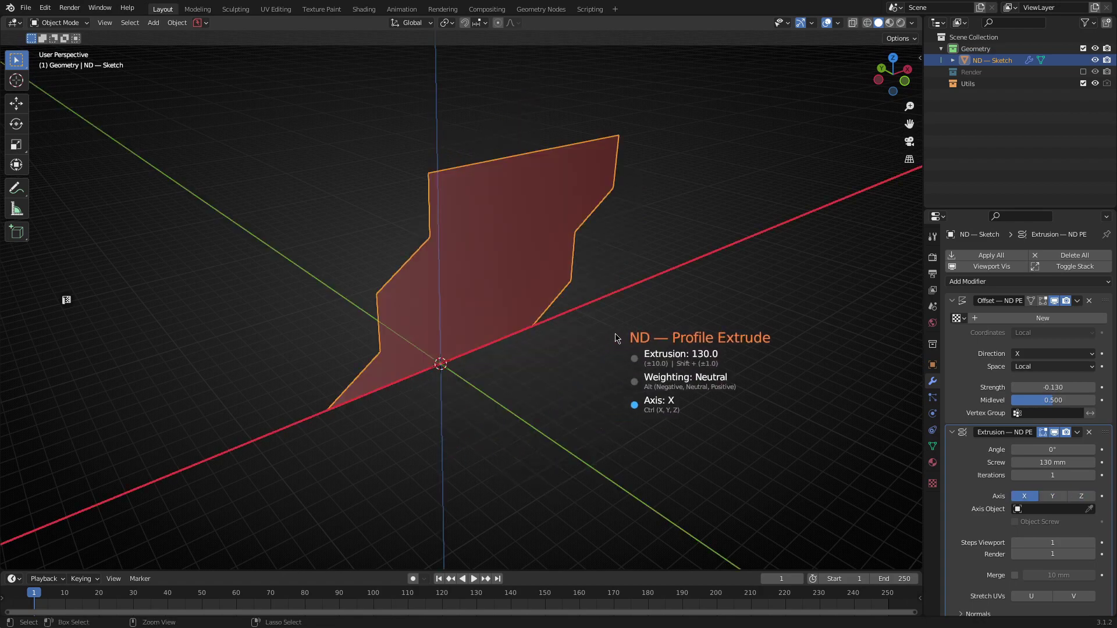
key("ctrl")
key("ctrl")
key("ctrl")
key("ctrl")
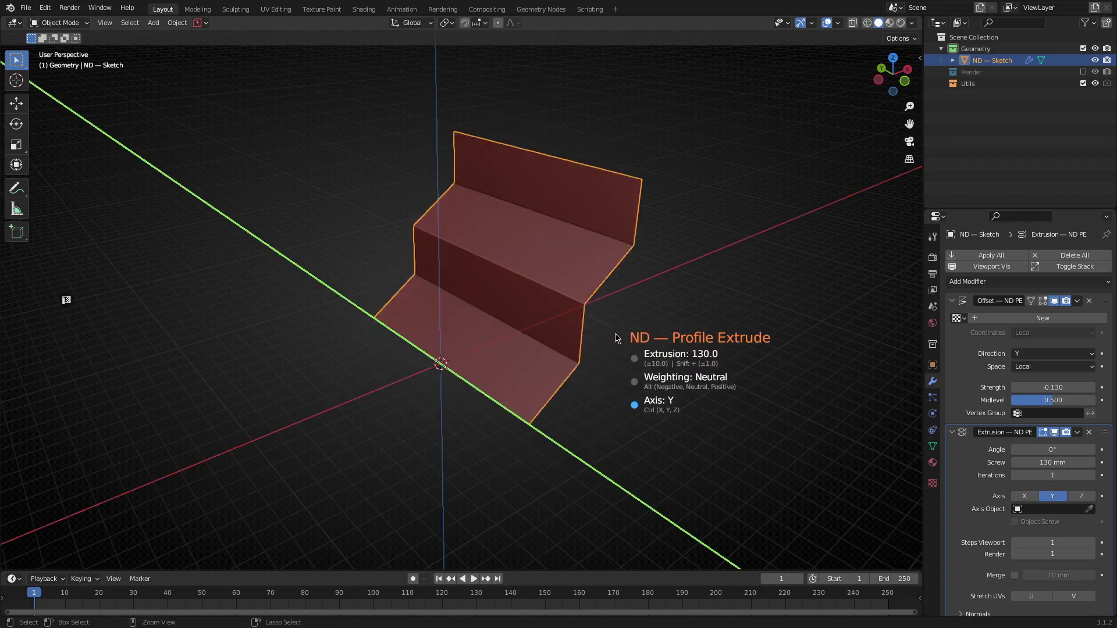
mouse_move(507, 358)
middle_mouse_down()
mouse_move(755, 307)
mouse_move(558, 384)
middle_mouse_up()
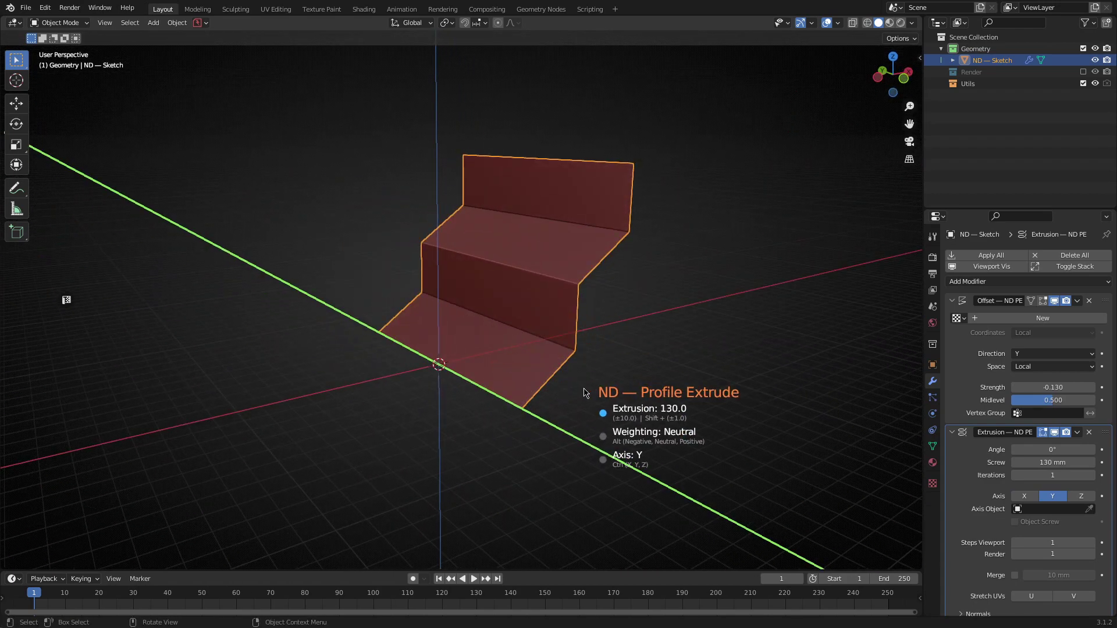
left_click(560, 386)
Undo the extrusion, then move the bare sketch line up and right and rotate it.
key("ctrl+z")
middle_click_drag(692, 381, 614, 363)
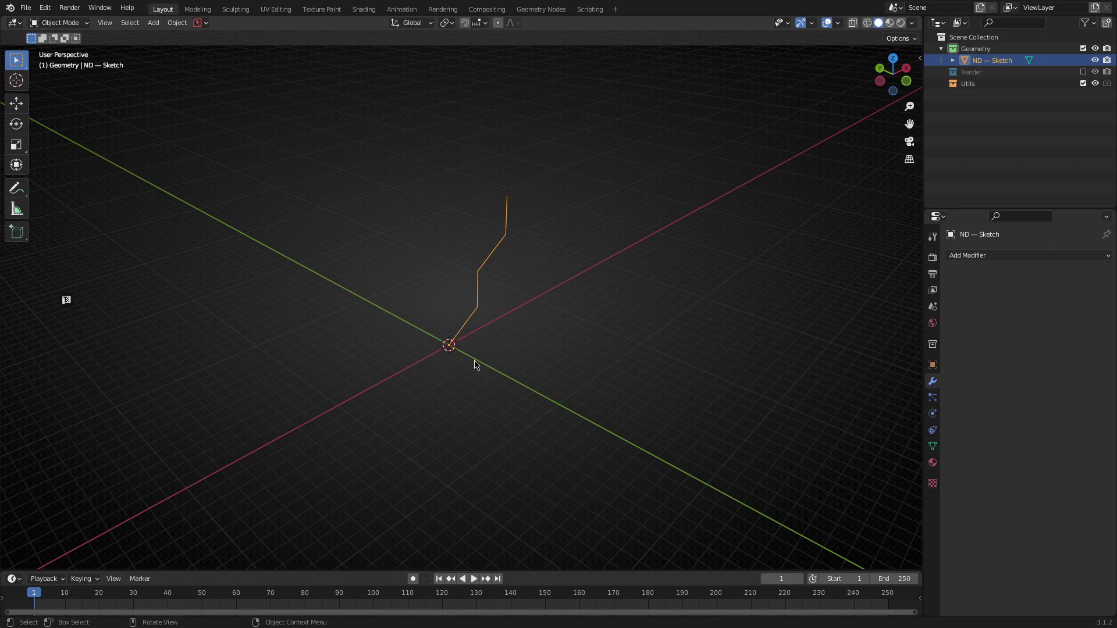
key("g")
left_click(598, 246)
key("r")
left_click(690, 274)
mouse_move(579, 282)
middle_mouse_down()
mouse_move(638, 319)
mouse_move(525, 318)
mouse_move(491, 242)
mouse_move(522, 287)
middle_mouse_up()
Profile-extrude the moved sketch along Y to about 180 mm and confirm.
key("ctrl+period")
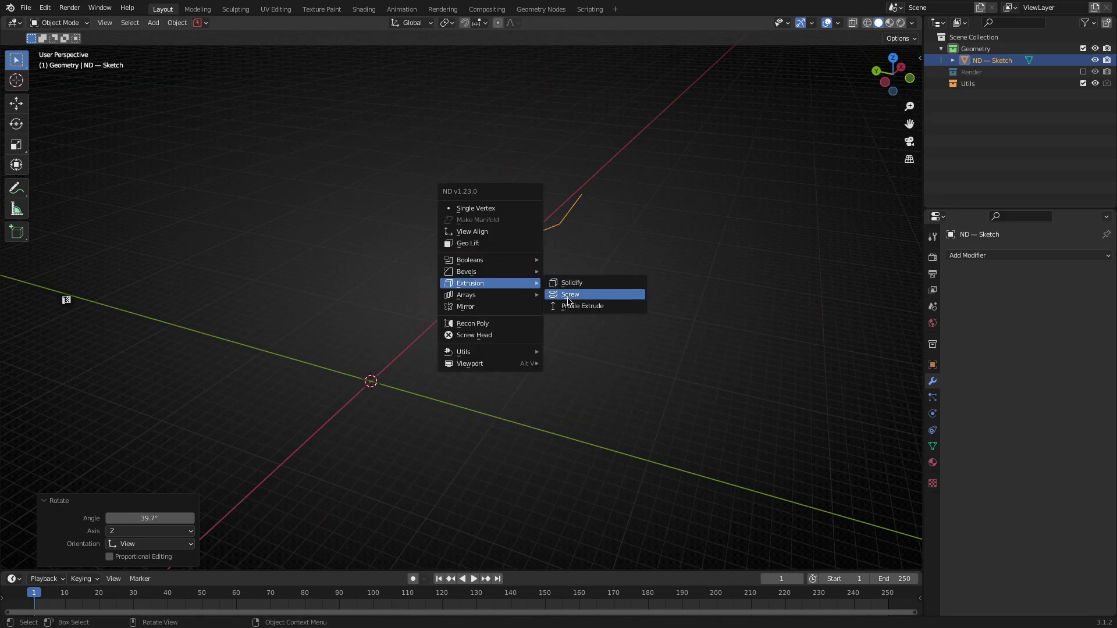
left_click(577, 306)
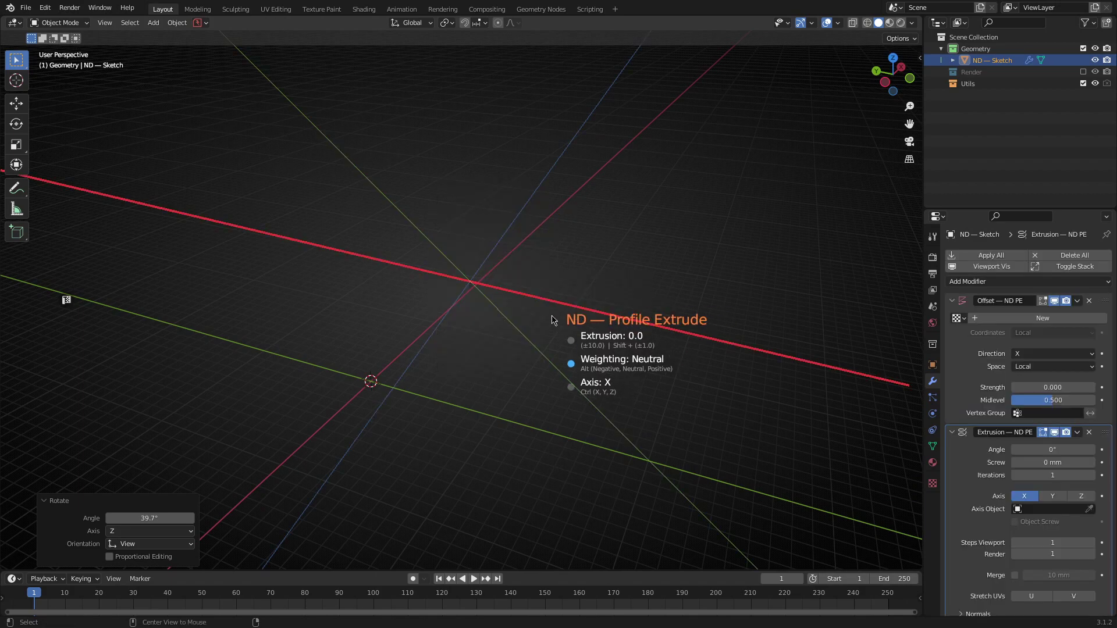
key("ctrl")
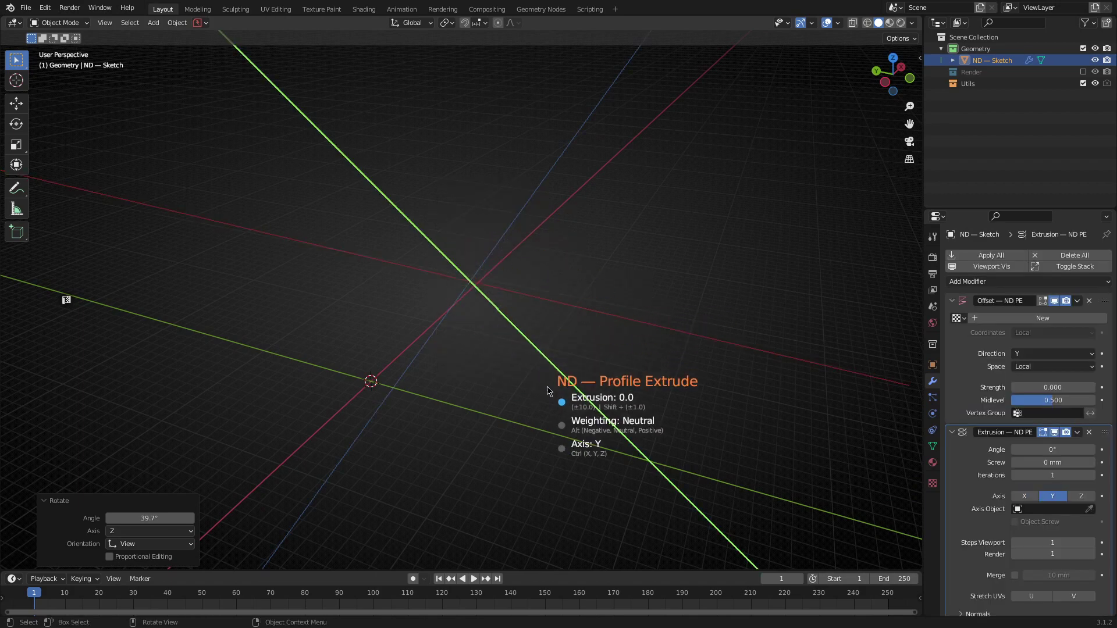
mouse_move(578, 323)
middle_mouse_down()
mouse_move(385, 326)
mouse_move(506, 326)
middle_mouse_up()
scroll(522, 337, "up", 2)
scroll(522, 337, "up", 6)
scroll(522, 337, "up", 5)
scroll(522, 337, "up", 2)
scroll(522, 337, "up", 3)
left_click(519, 340)
mouse_move(519, 339)
middle_mouse_down()
mouse_move(606, 367)
mouse_move(352, 352)
mouse_move(532, 353)
middle_mouse_up()
Undo back to the sketch and profile-extrude it along Y into a 120 mm staircase.
key("ctrl+z")
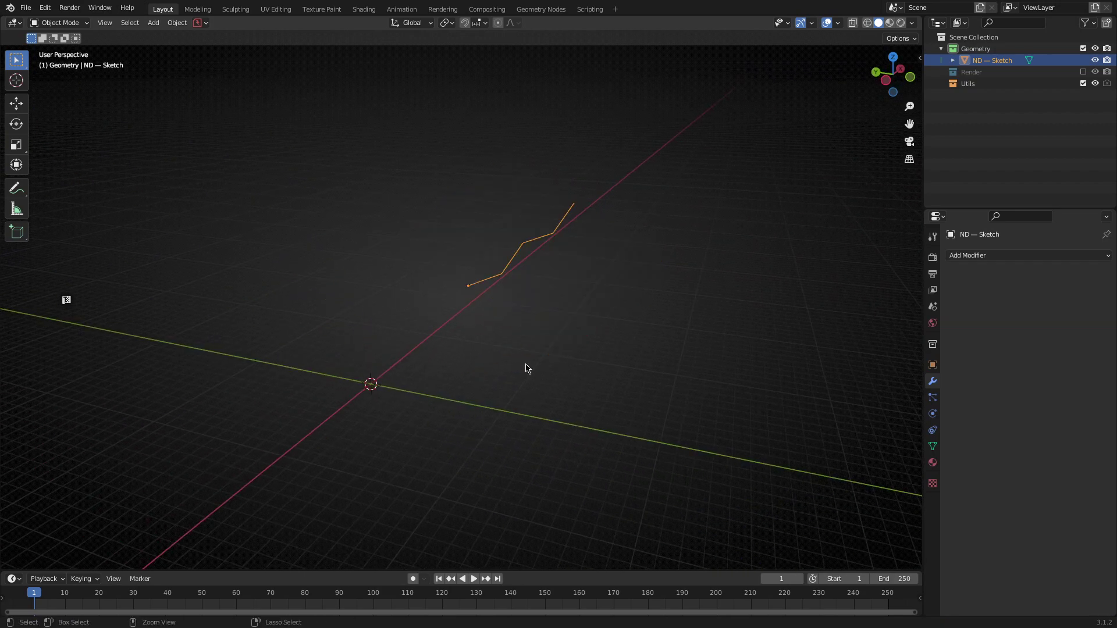
key("ctrl+z")
key("Tab")
mouse_move(525, 368)
middle_mouse_down()
mouse_move(380, 371)
mouse_move(441, 354)
mouse_move(275, 358)
mouse_move(424, 349)
mouse_move(486, 375)
middle_mouse_up()
key("Tab")
key("shift+2")
left_click(539, 395)
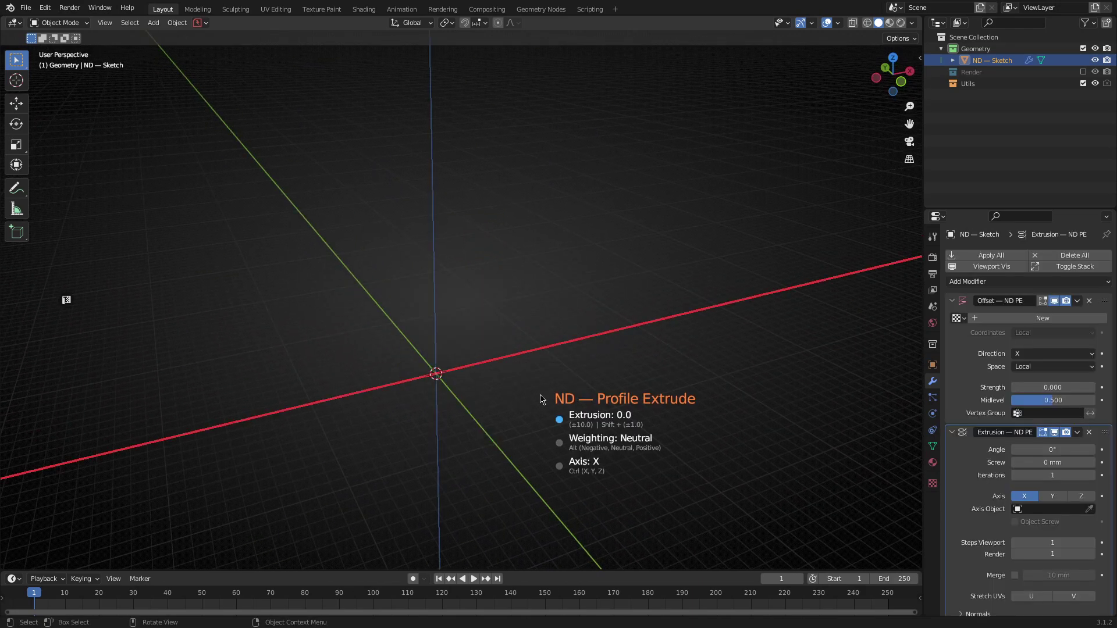
key("ctrl")
scroll(539, 398, "up", 1)
scroll(540, 399, "up", 8)
scroll(540, 399, "up", 3)
left_click(540, 399)
mouse_move(540, 399)
middle_mouse_down()
mouse_move(424, 407)
mouse_move(429, 392)
mouse_move(382, 416)
mouse_move(504, 396)
mouse_move(369, 411)
mouse_move(511, 462)
mouse_move(487, 437)
mouse_move(706, 387)
mouse_move(463, 421)
mouse_move(576, 472)
mouse_move(686, 424)
middle_mouse_up()
Mirror the staircase with ND Mirror, cycling axes to Z for a downward copy, and confirm.
key("shift+2")
left_click(450, 416)
key("y")
key("z")
key("x")
key("z")
left_click(655, 413)
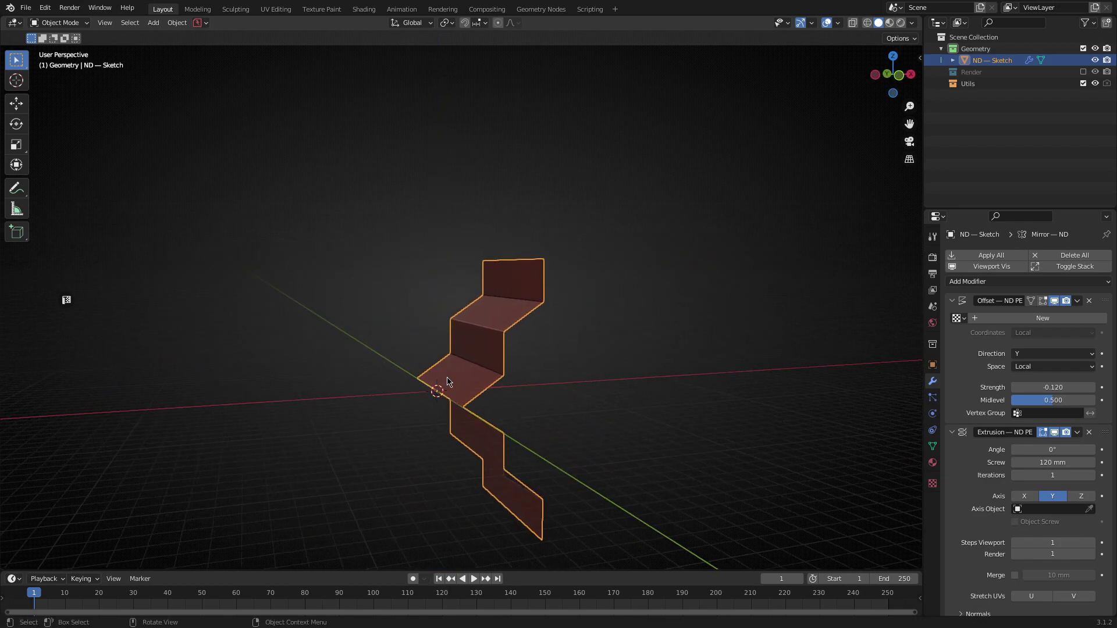
mouse_move(448, 382)
middle_mouse_down()
mouse_move(603, 445)
mouse_move(541, 441)
middle_mouse_up()
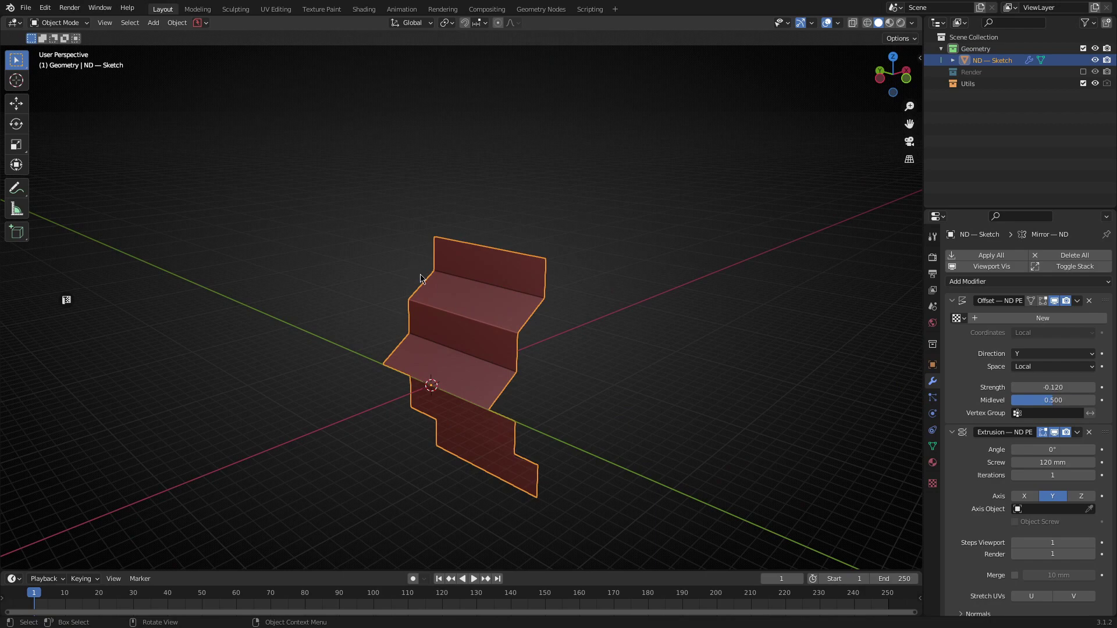
left_click(45, 8)
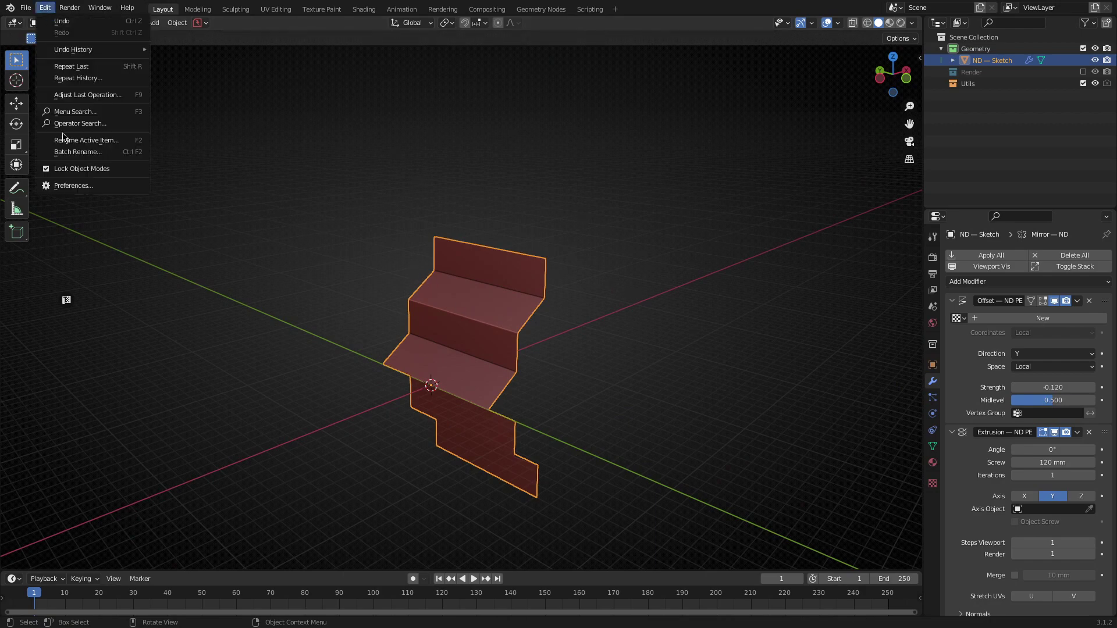
left_click(77, 185)
left_click_drag(135, 27, 364, 107)
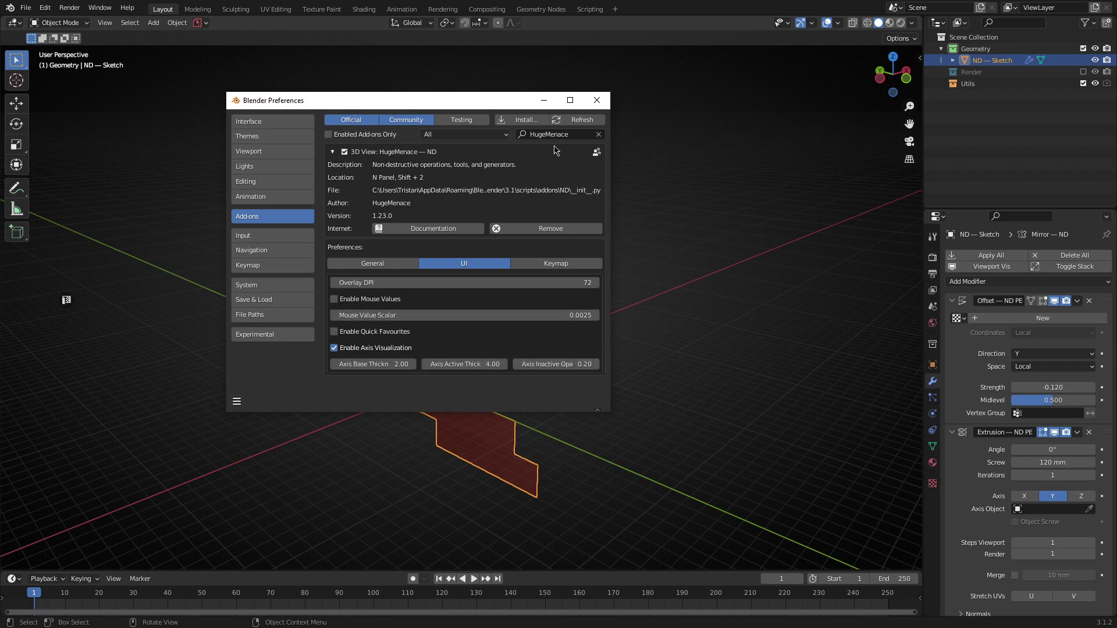
left_click(596, 100)
middle_click_drag(558, 289, 452, 294)
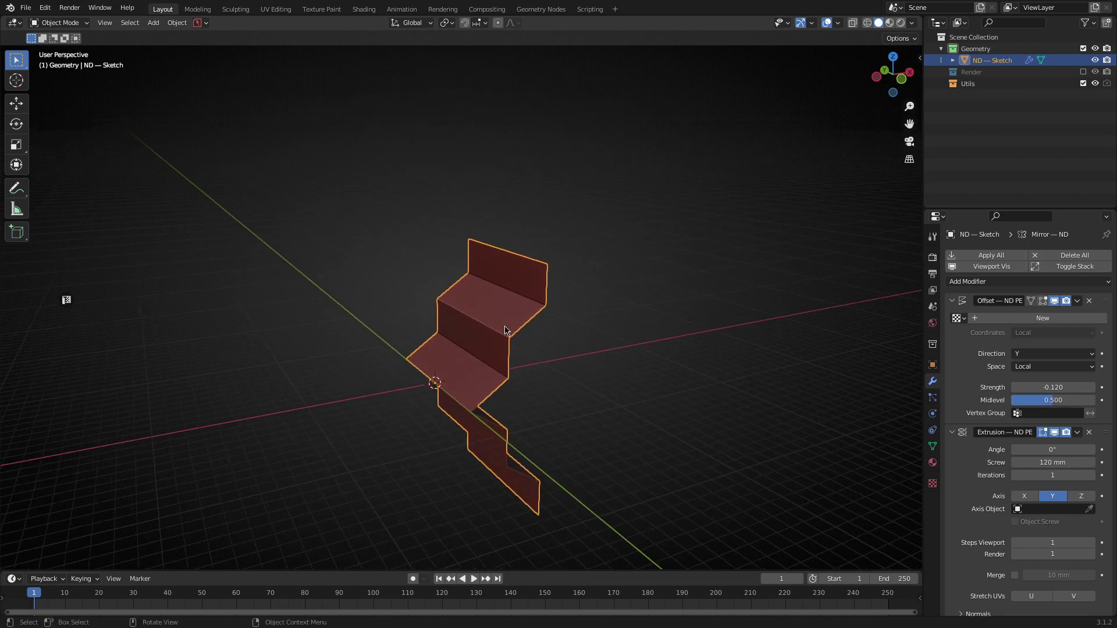
Delete the staircase and add a 20 mm cube at the origin.
key("x")
key("shift+a")
mouse_move(456, 350)
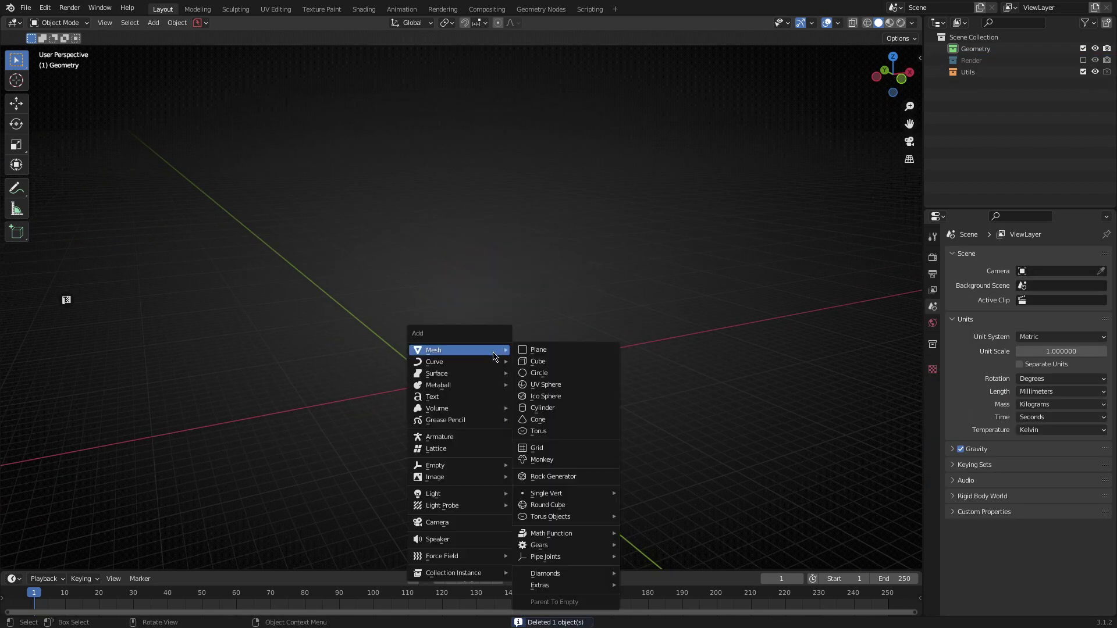
left_click(546, 359)
middle_click_drag(492, 362, 496, 415)
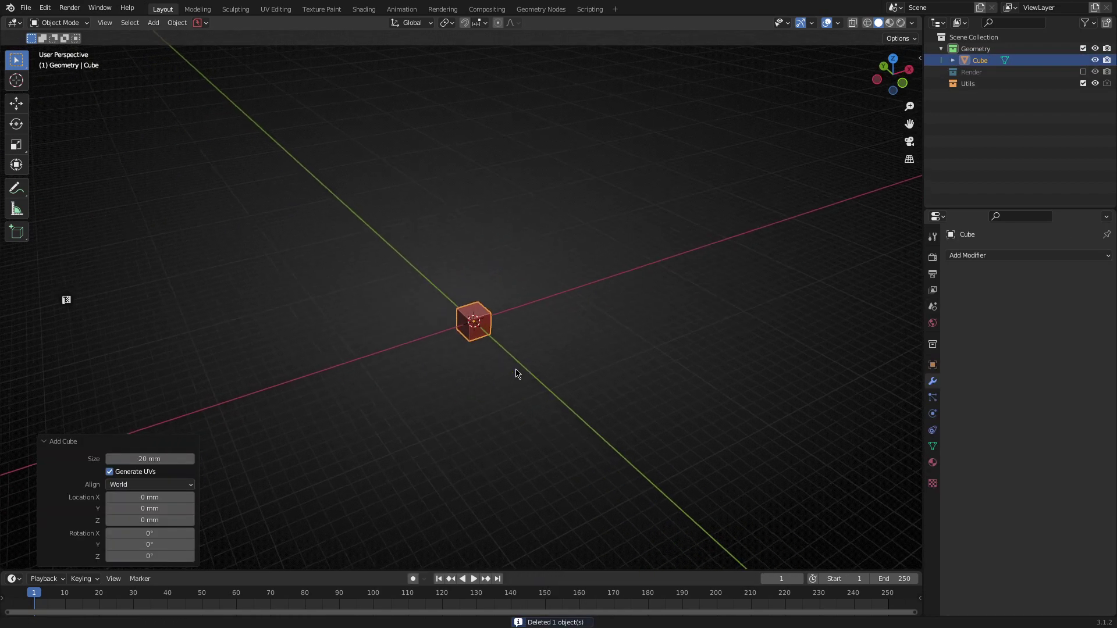
scroll(515, 375, "up", 3)
mouse_move(486, 349)
middle_mouse_down()
mouse_move(460, 377)
mouse_move(596, 407)
mouse_move(703, 392)
mouse_move(797, 419)
middle_mouse_up()
scroll(723, 383, "down", 3)
mouse_move(722, 382)
middle_mouse_down("shift")
mouse_move(633, 341)
mouse_move(595, 351)
middle_mouse_up("shift")
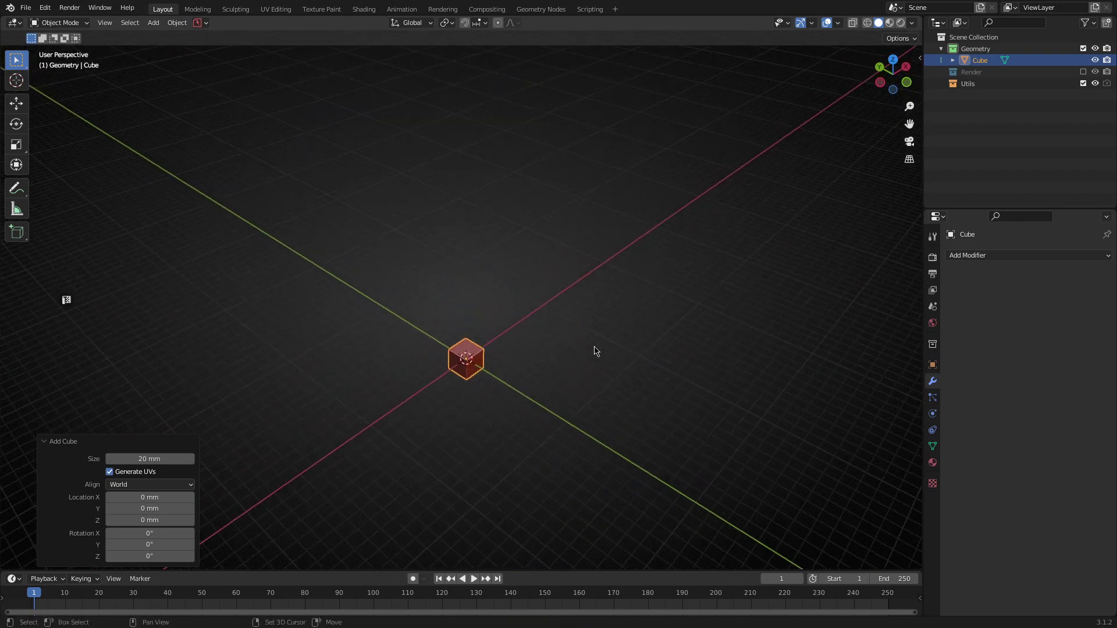
right_click(538, 382)
key("Escape")
key("shift+2")
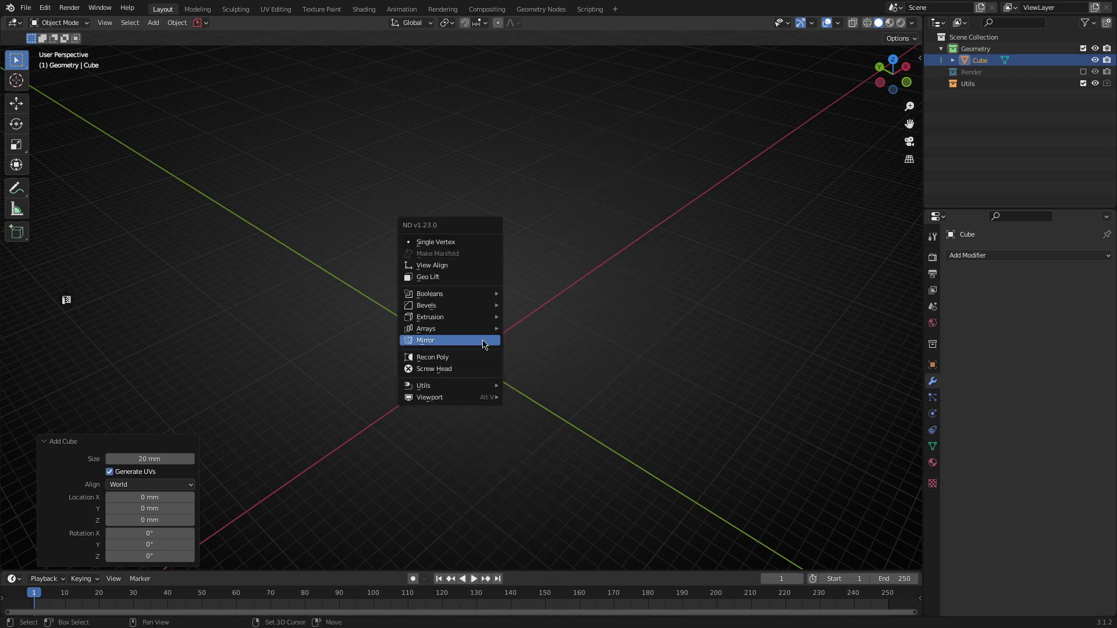
mouse_move(447, 329)
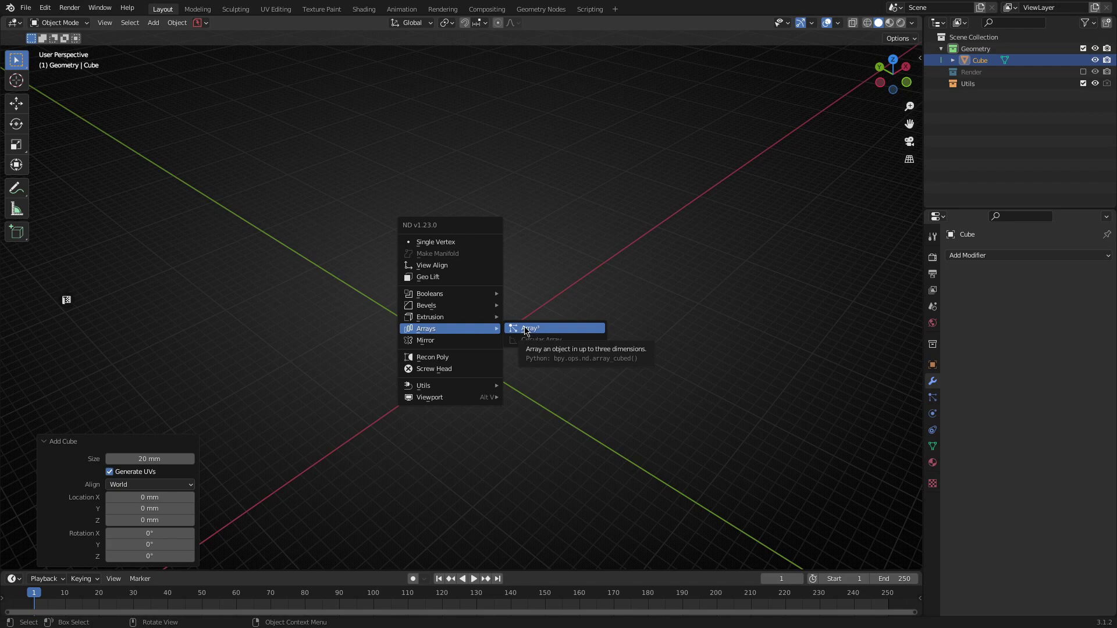
Array³ the cube into a 3D grid with X count 6, Y count 5 and a Z count, and confirm.
left_click(528, 330)
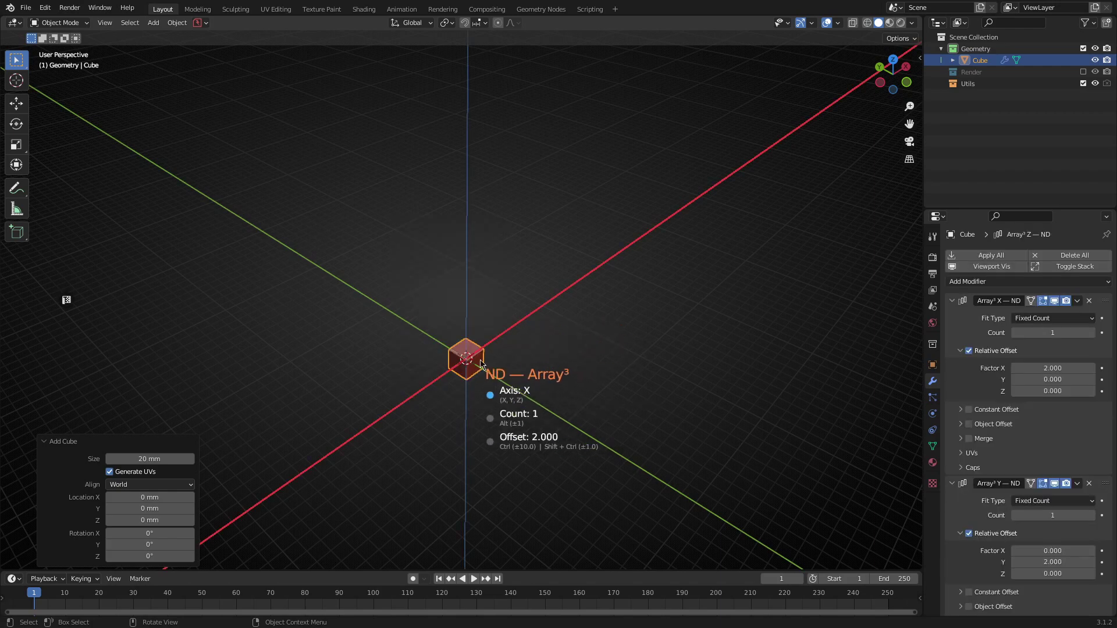
key("z")
key("x")
key("y")
key("z")
key("x")
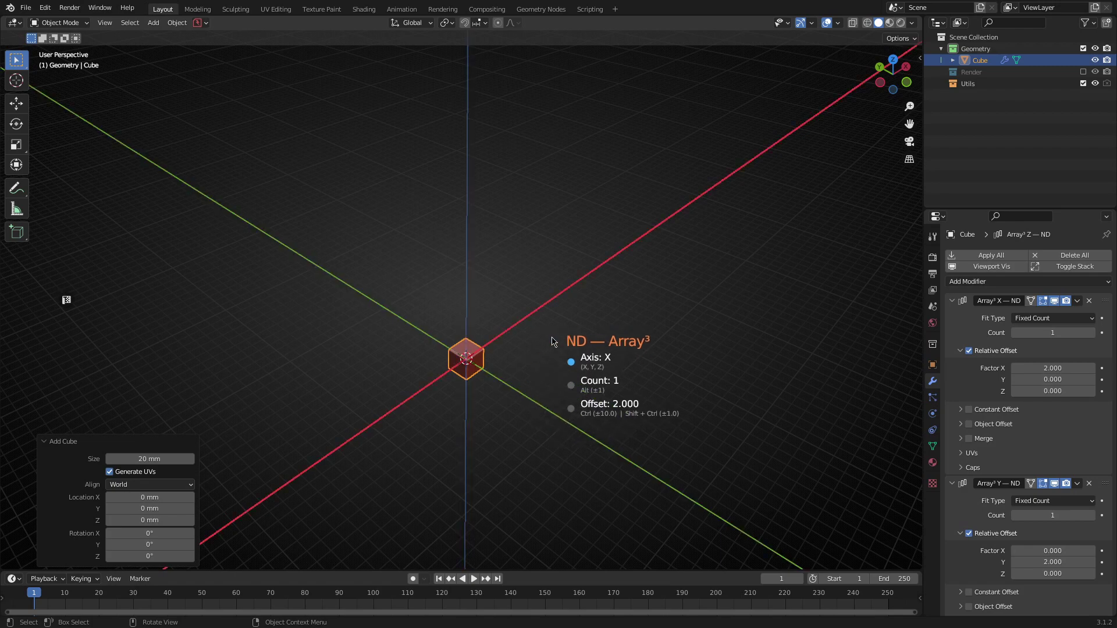
key("alt")
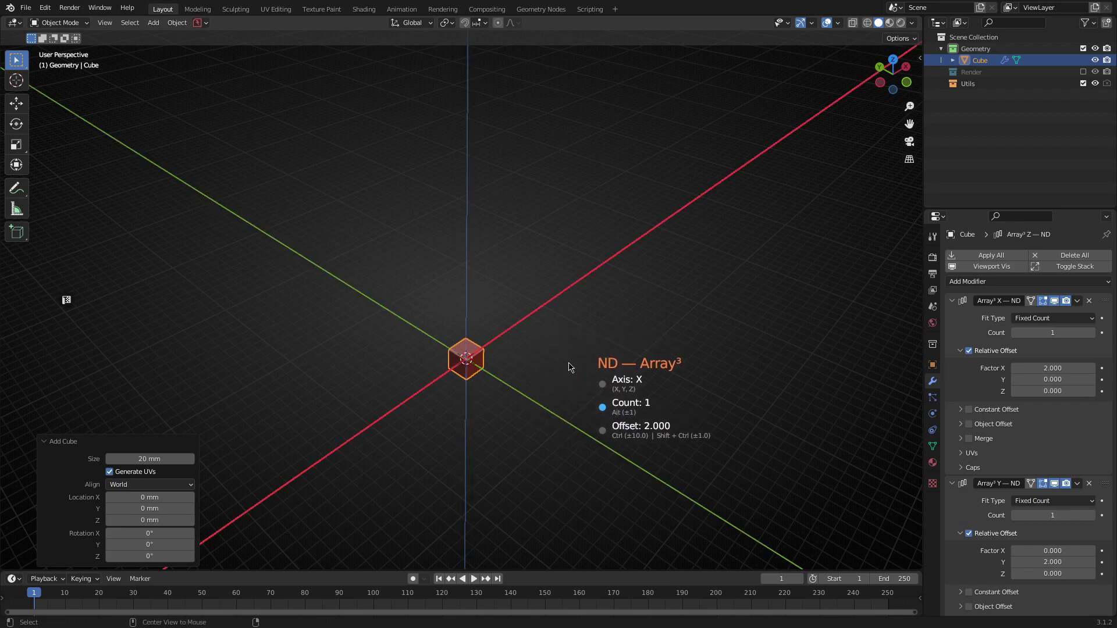
scroll(564, 355, "up", 2, "alt")
scroll(563, 355, "up", 3, "alt")
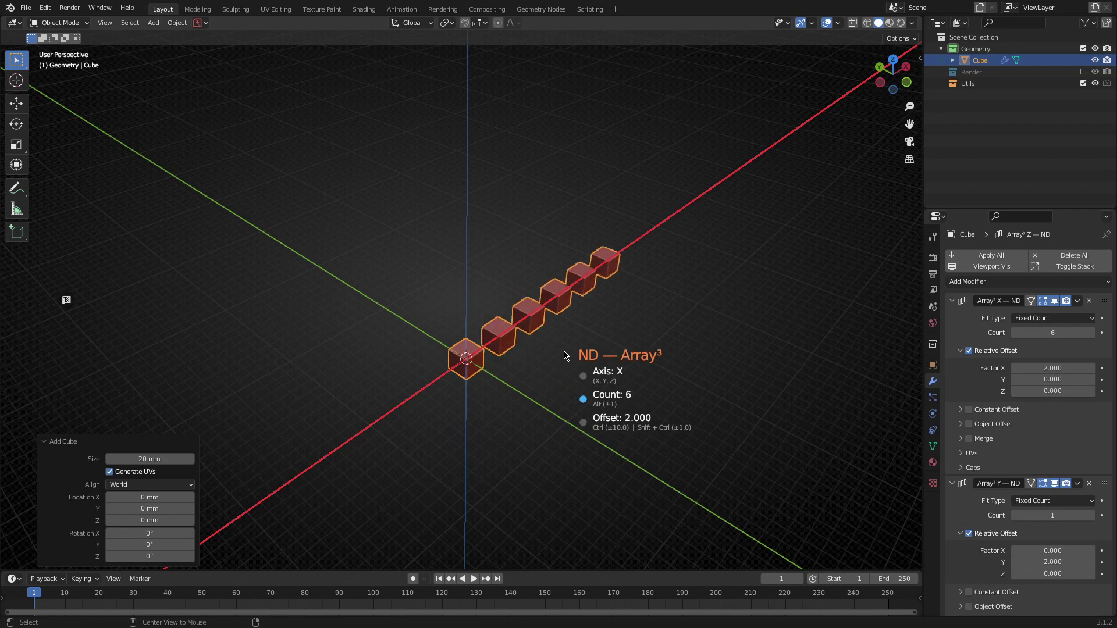
scroll(564, 355, "down", 7, "alt")
scroll(564, 355, "down", 3, "alt")
scroll(564, 355, "up", 7, "alt")
scroll(564, 355, "up", 5, "alt")
scroll(564, 356, "down", 5, "alt")
scroll(564, 355, "down", 7, "alt")
scroll(498, 356, "up", 8, "alt")
scroll(559, 385, "up", 2, "alt")
middle_click_drag(626, 346, 521, 341)
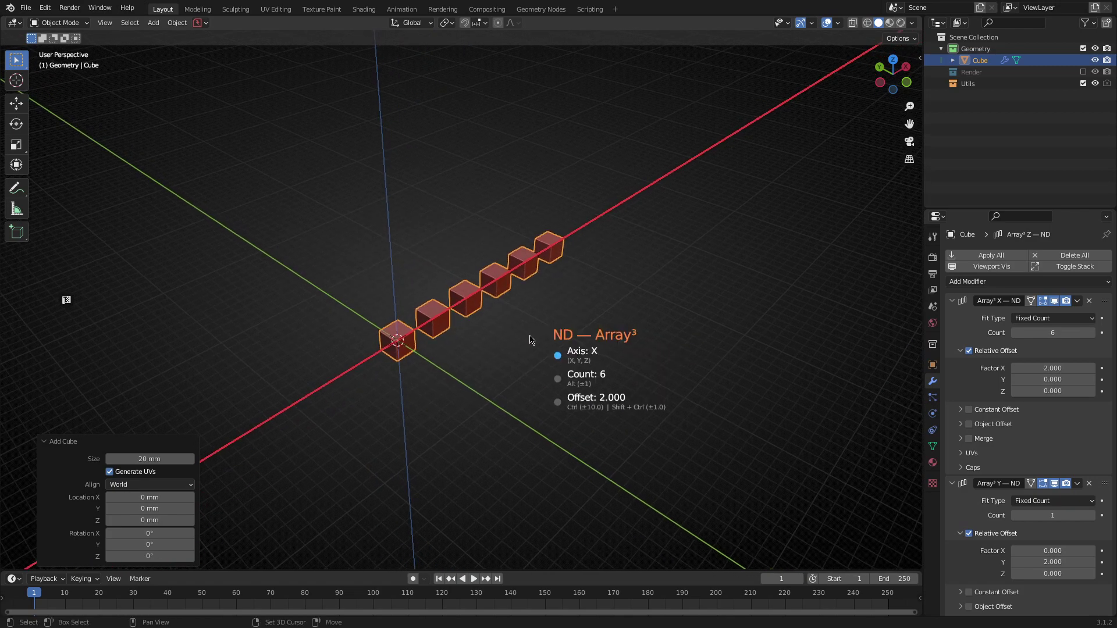
key("y")
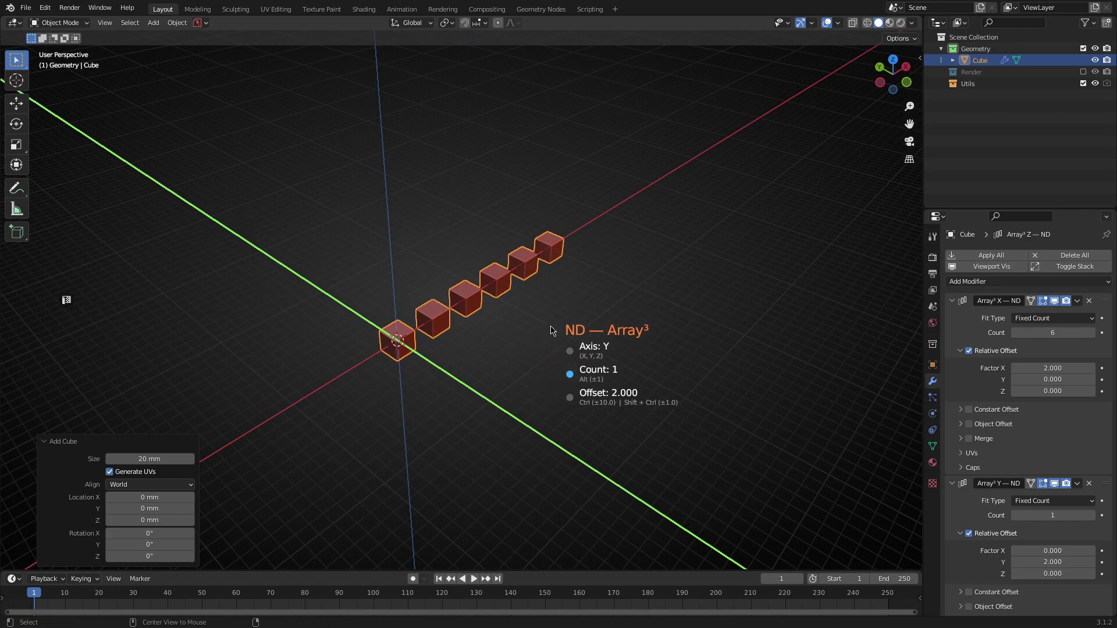
scroll(522, 340, "up", 1, "alt")
scroll(551, 330, "up", 3, "alt")
scroll(550, 329, "down", 4, "alt")
scroll(550, 331, "down", 5, "alt")
key("z")
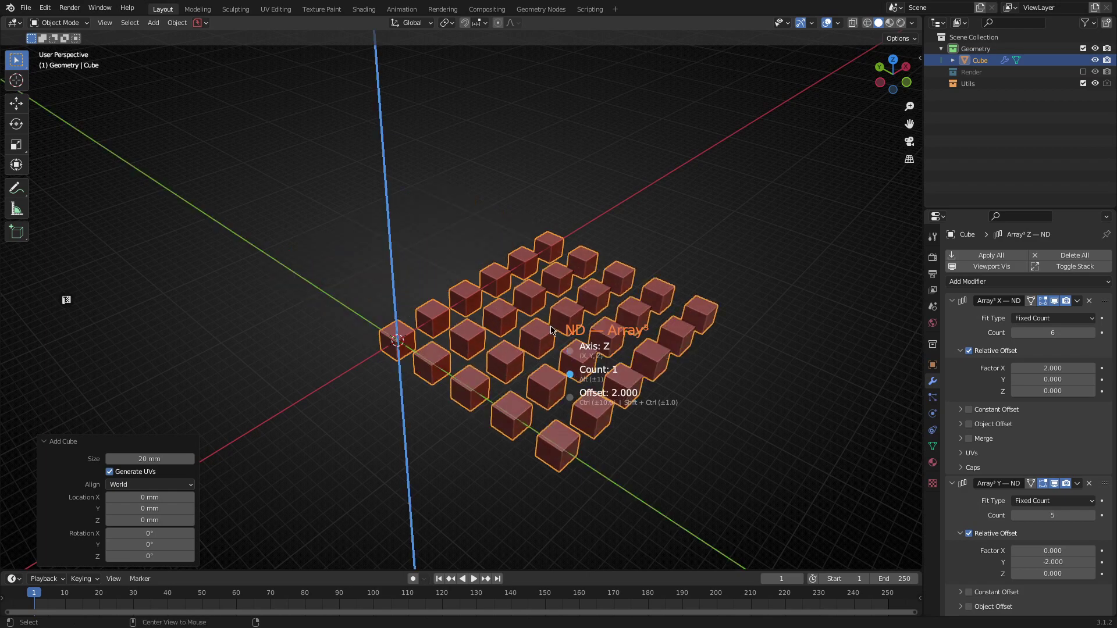
scroll(551, 331, "up", 3, "alt")
scroll(550, 330, "up", 1, "alt")
left_click(524, 324)
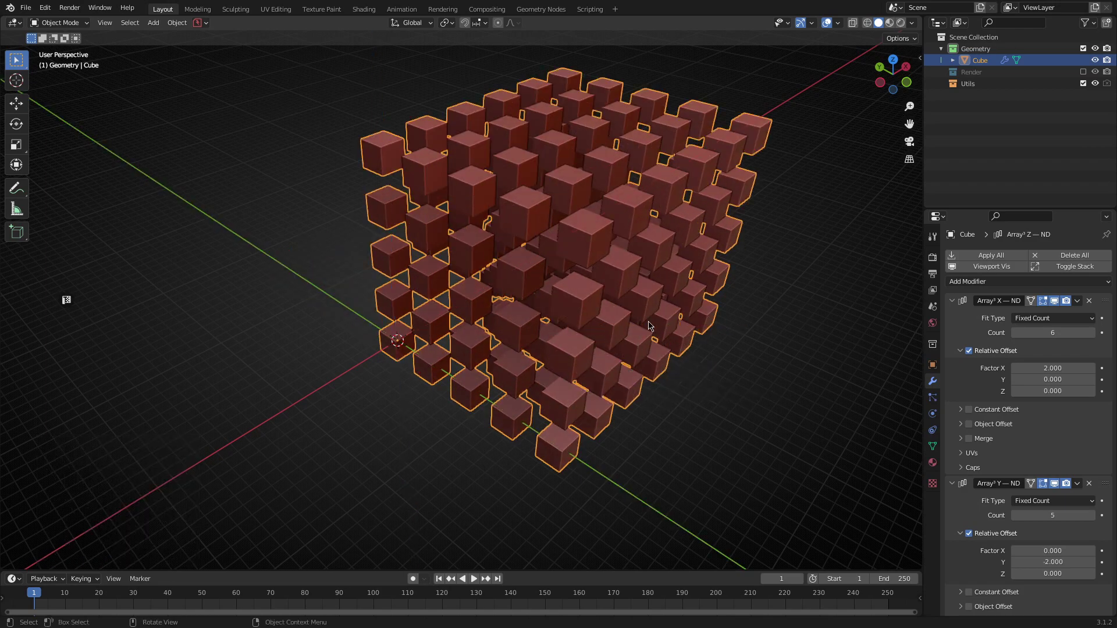
scroll(673, 355, "down", 4)
Recall Array³ on the grid and tighten its offset to 1.25.
mouse_move(673, 354)
middle_mouse_down()
mouse_move(305, 260)
mouse_move(638, 341)
mouse_move(643, 308)
mouse_move(553, 357)
mouse_move(602, 374)
mouse_move(537, 367)
middle_mouse_up()
left_click(638, 341)
scroll(591, 344, "up", 2)
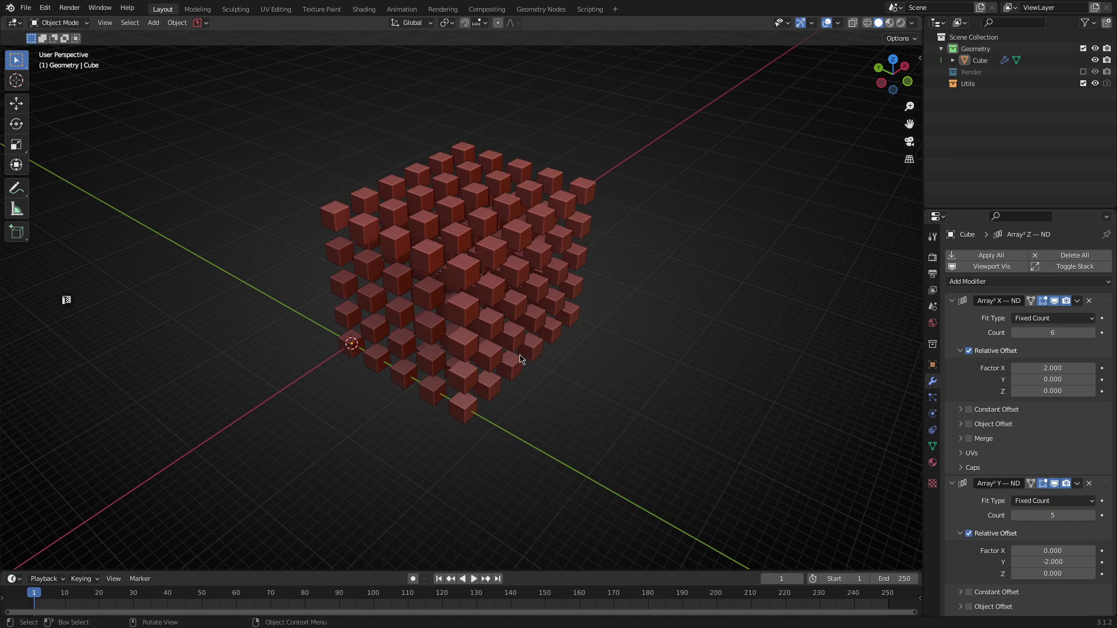
left_click(460, 329)
key("ctrl+shift+q")
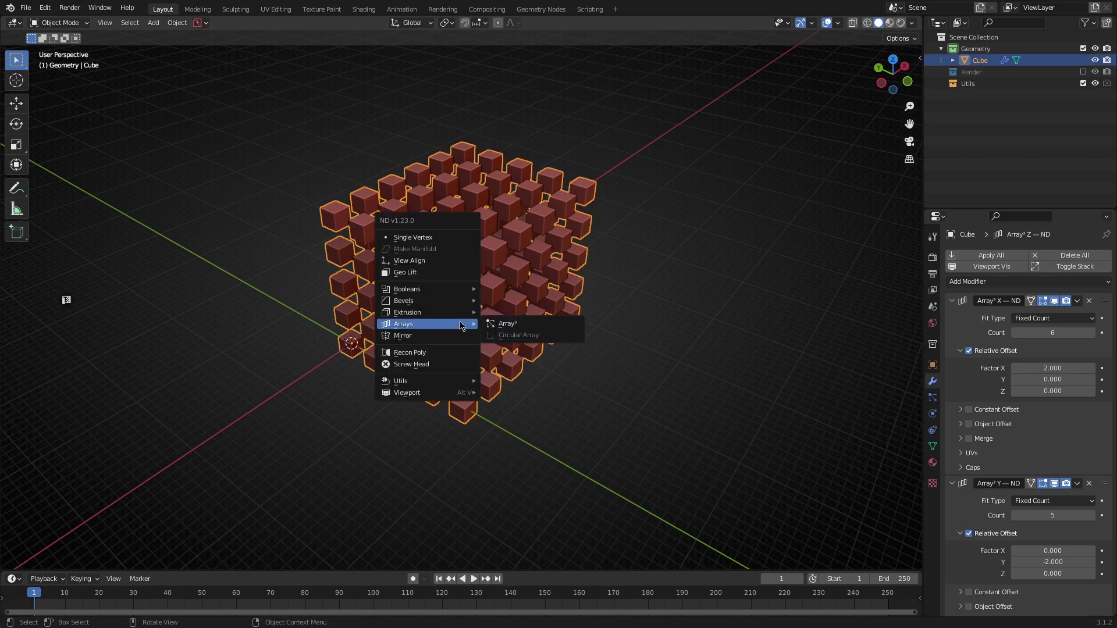
left_click(506, 324)
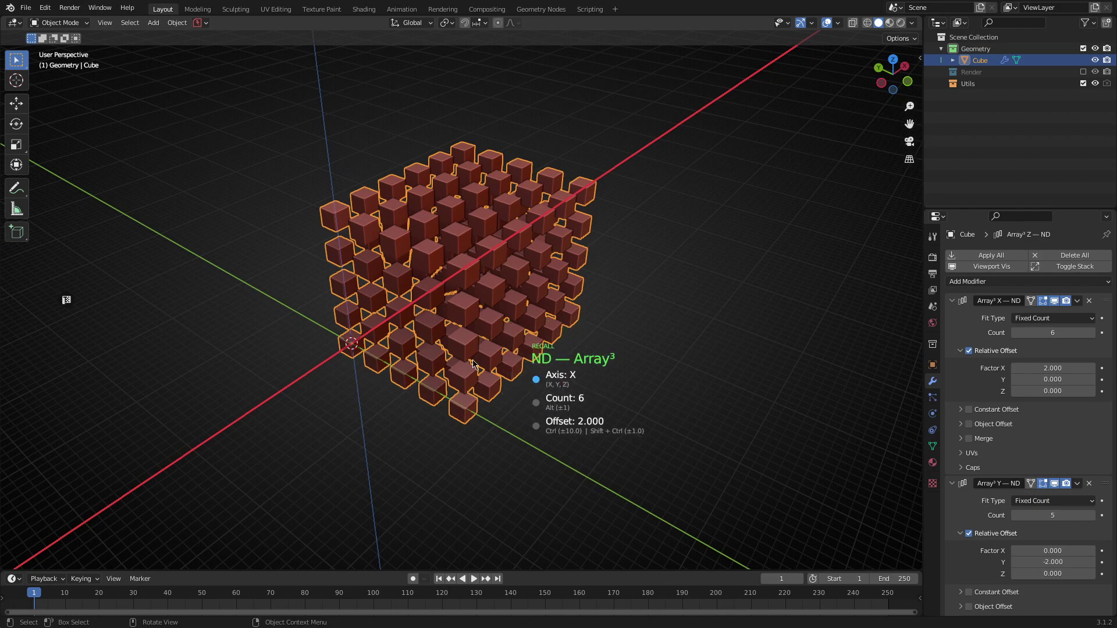
scroll(610, 301, "down", 1)
scroll(610, 301, "down", 2)
scroll(609, 300, "down", 2)
scroll(609, 301, "down", 1)
scroll(609, 300, "down", 1)
left_click(609, 300)
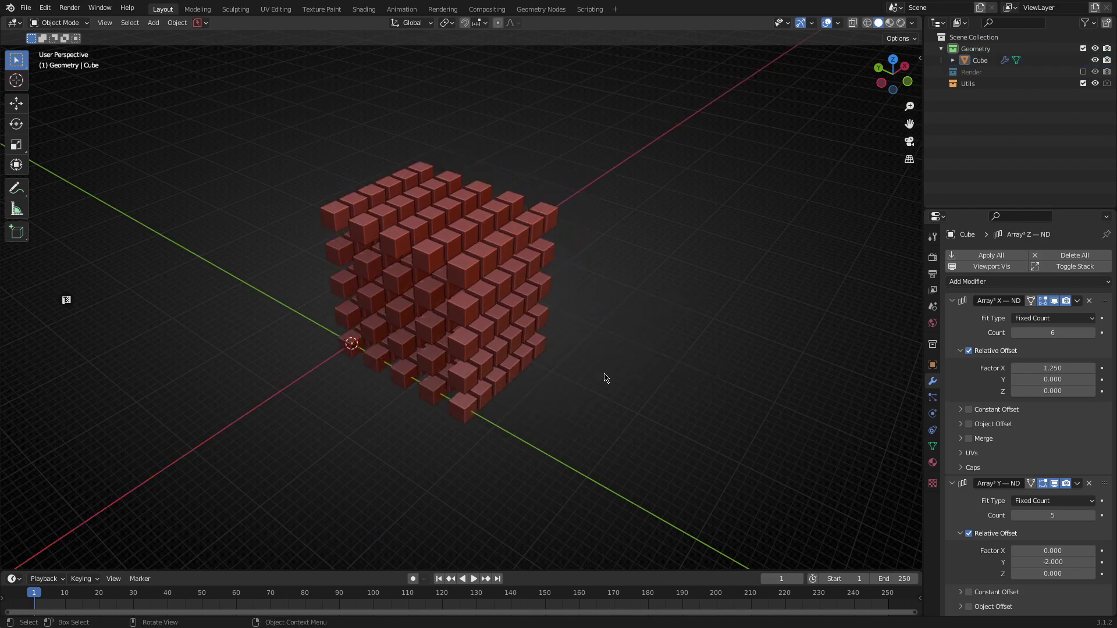
Delete the cube array, leaving the scene empty.
mouse_move(610, 301)
middle_mouse_down()
mouse_move(486, 305)
mouse_move(619, 408)
mouse_move(509, 344)
middle_mouse_up()
left_click(508, 345)
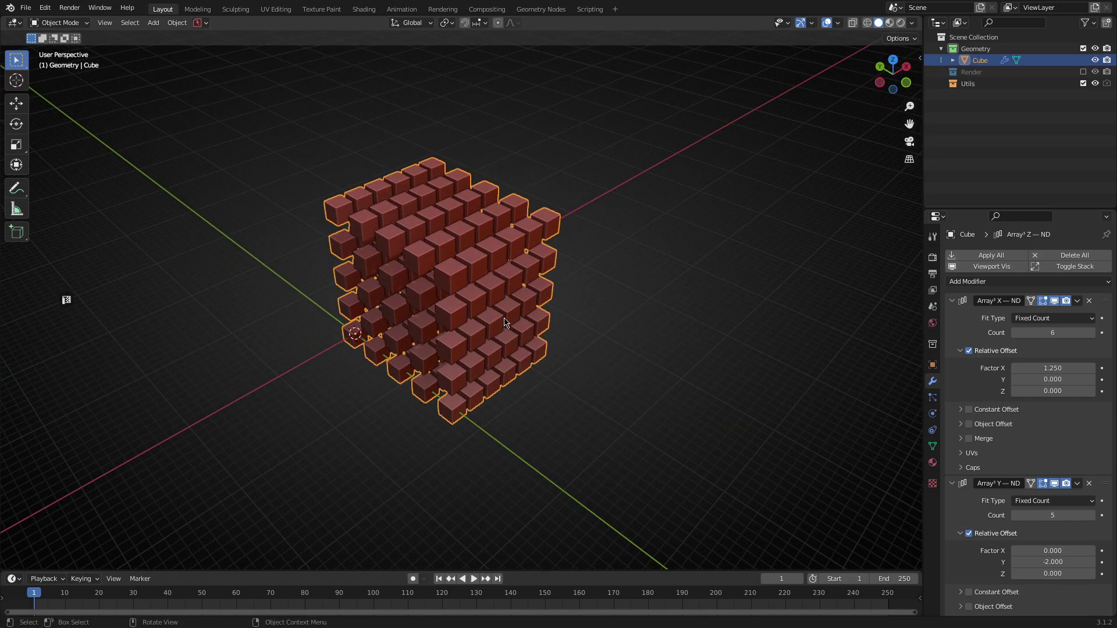
key("Delete")
mouse_move(450, 325)
middle_mouse_down()
mouse_move(511, 312)
mouse_move(480, 319)
middle_mouse_up()
Add a 200 mm plane at the scene origin.
key("shift+a")
left_click(524, 315)
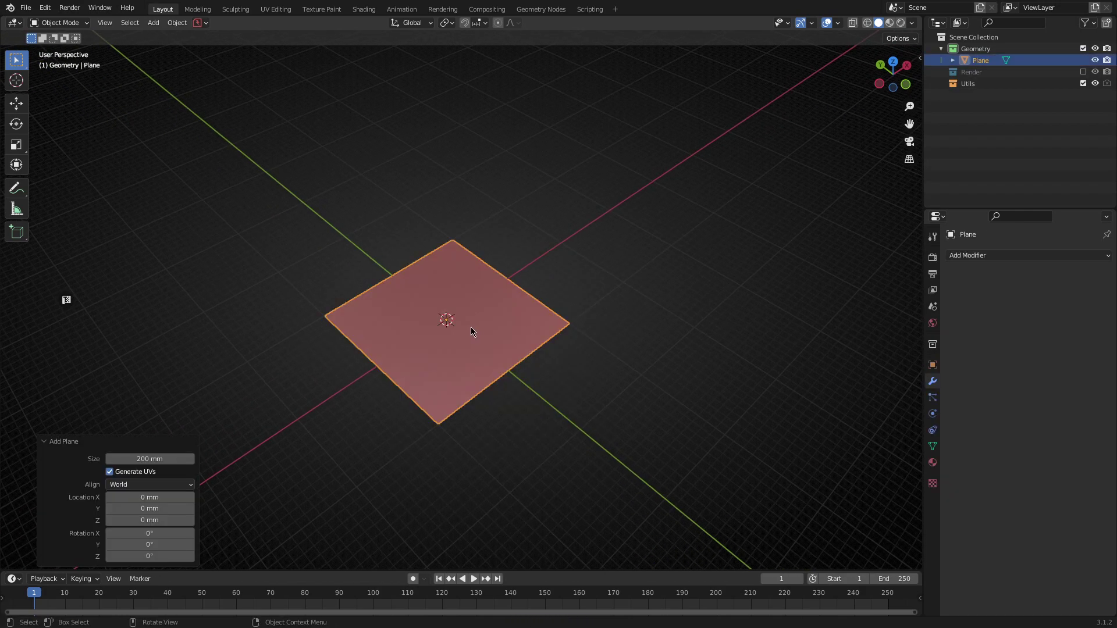
scroll(470, 325, "up", 1)
scroll(470, 325, "down", 2)
middle_click_drag(463, 330, 480, 318, "shift")
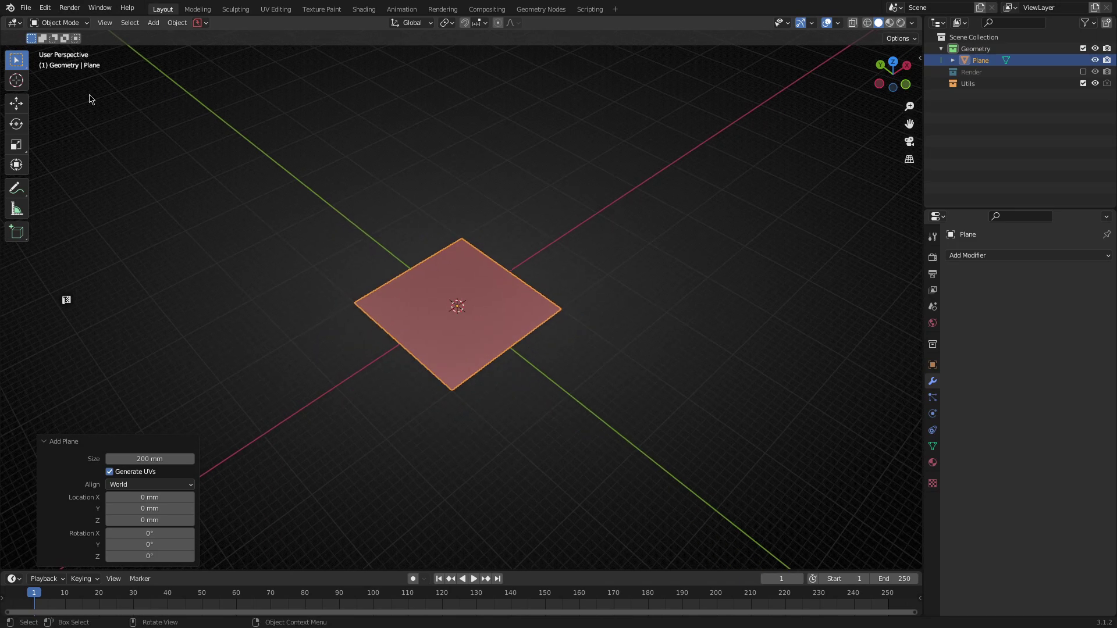
Enable Mouse Values in the ND add-on's UI preferences and close Preferences.
left_click(50, 9)
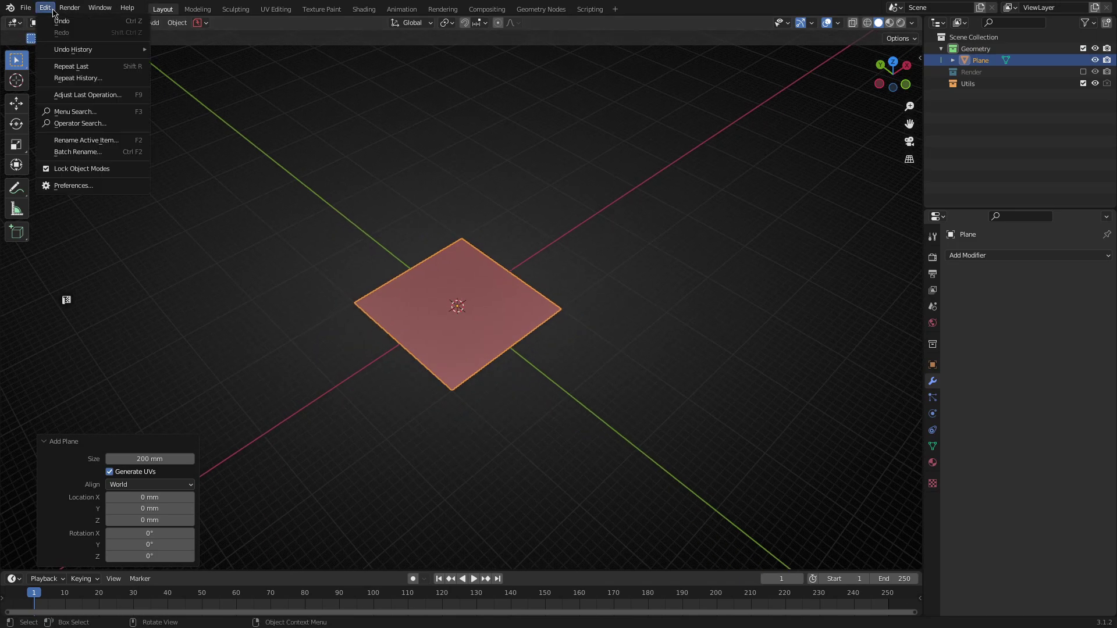
left_click(80, 185)
left_click_drag(186, 24, 282, 59)
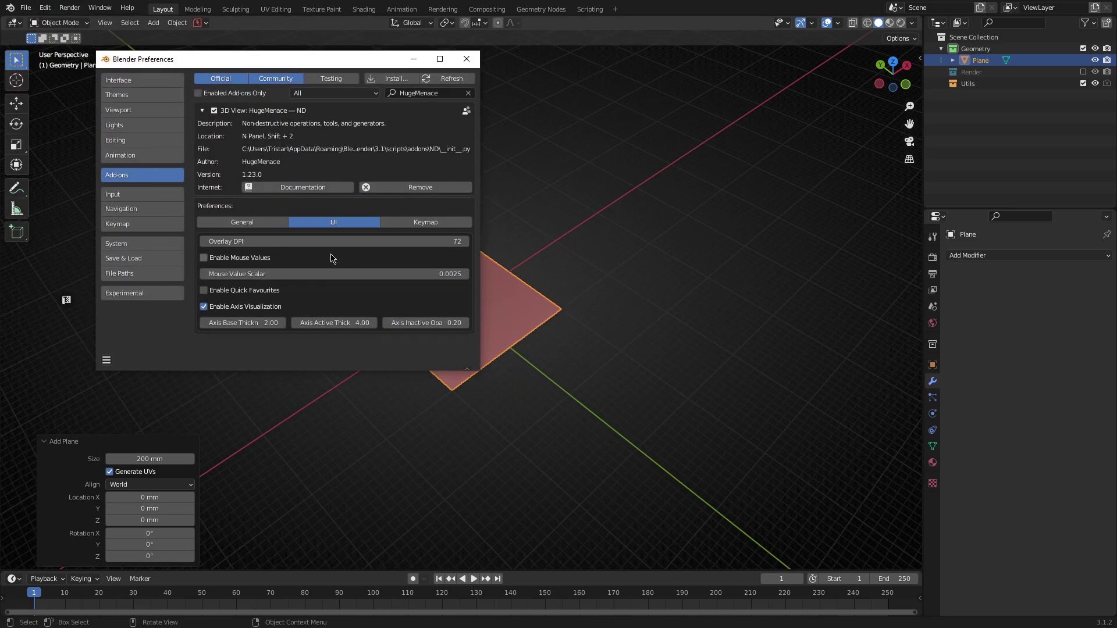
left_click(222, 261)
left_click(467, 59)
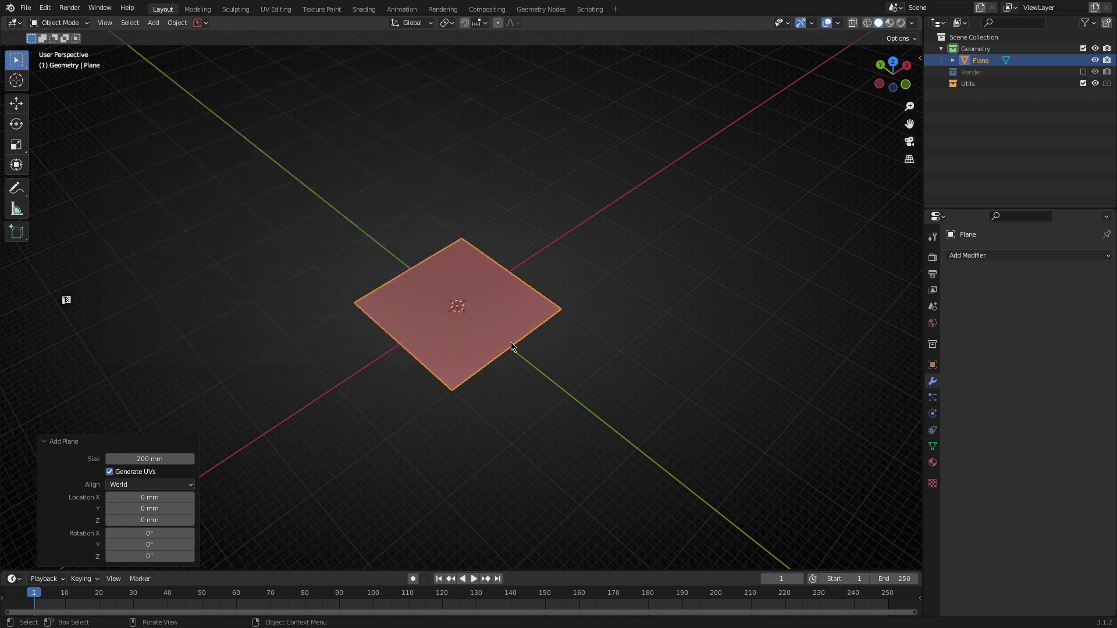
Start ND Solidify on the plane, then pause it and pin its overlay.
key("shift+2")
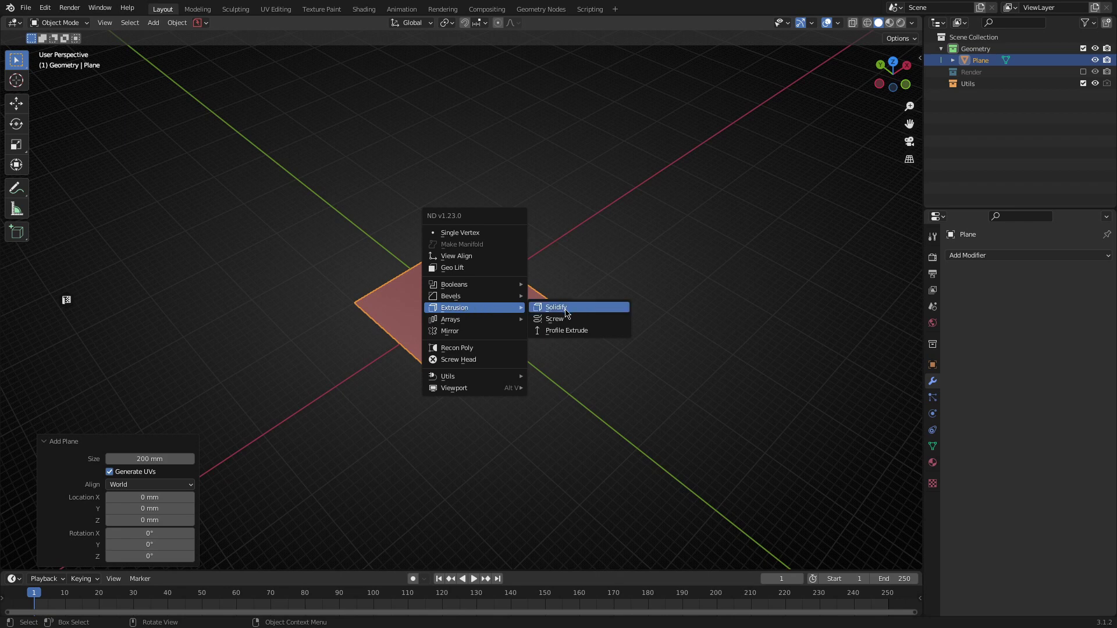
left_click(566, 313)
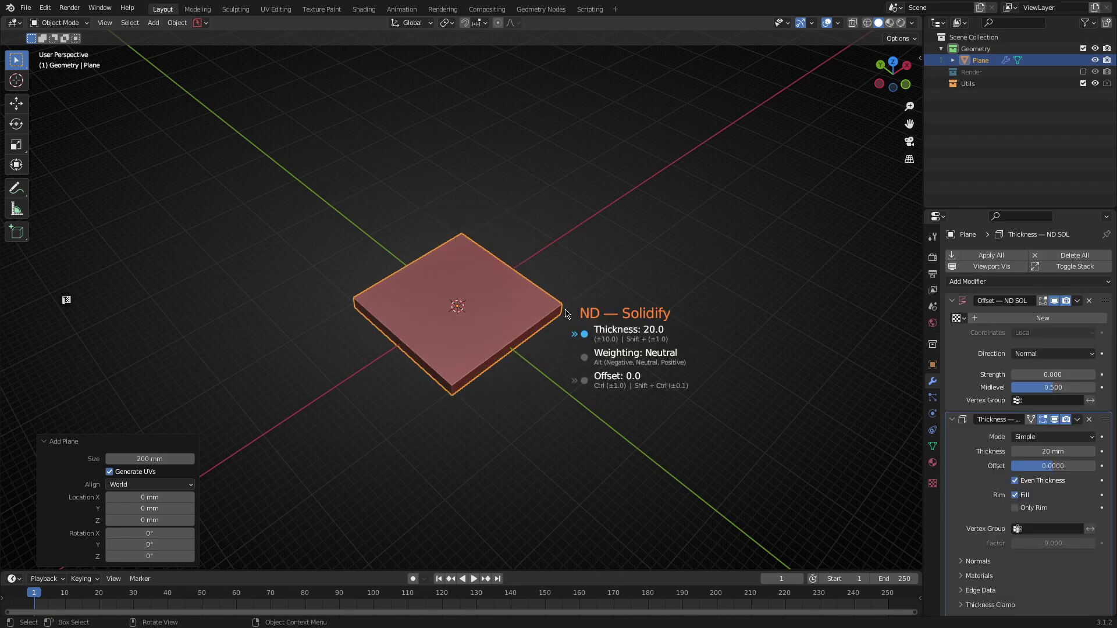
key("backslash")
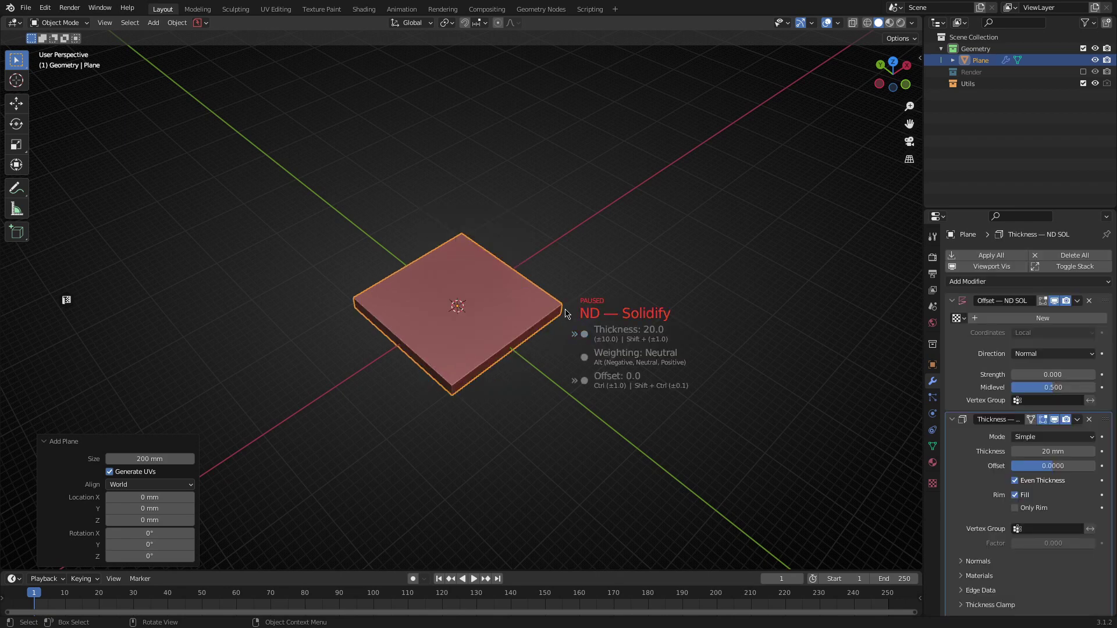
key("ctrl+backslash")
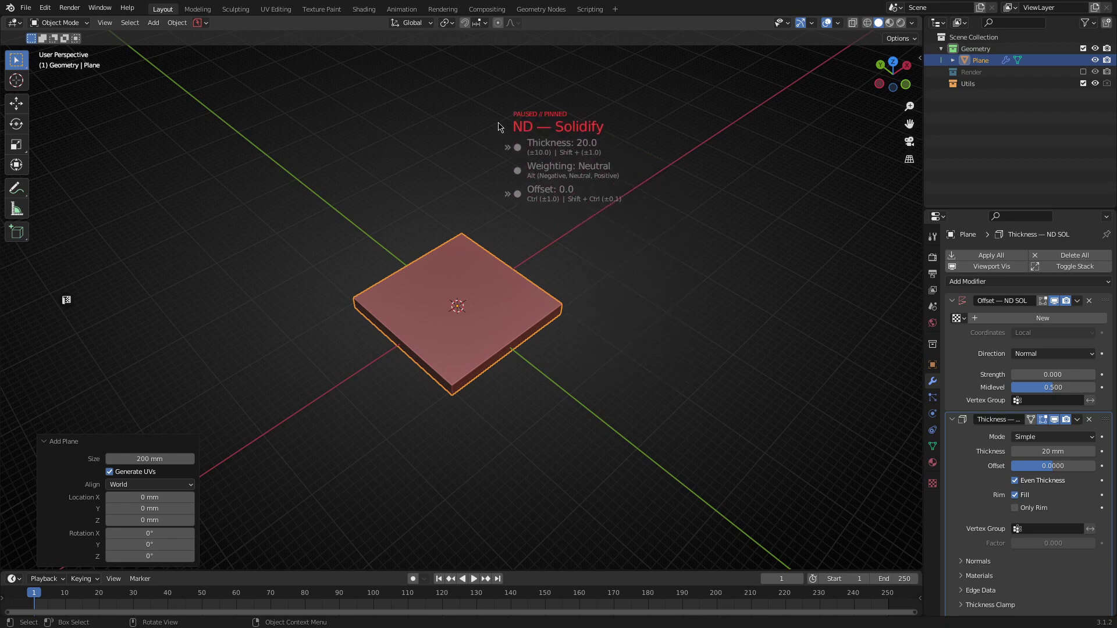
Circle the Thickness option with a red annotation, erase it, and resume adjusting thickness.
key("shift+space")
key("d")
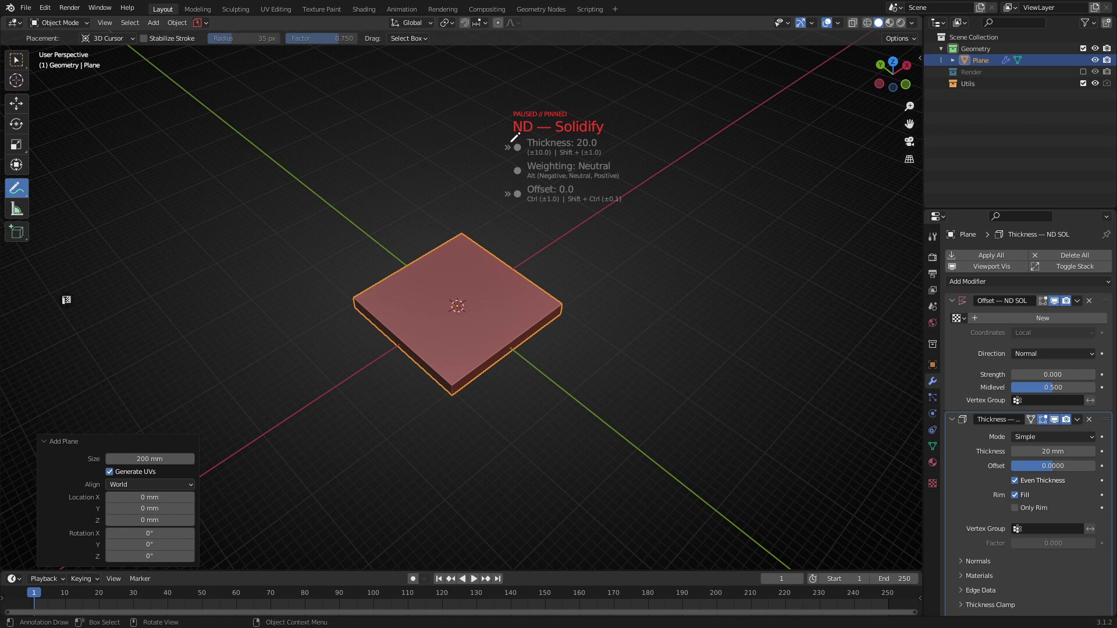
left_click_drag(527, 139, 521, 145)
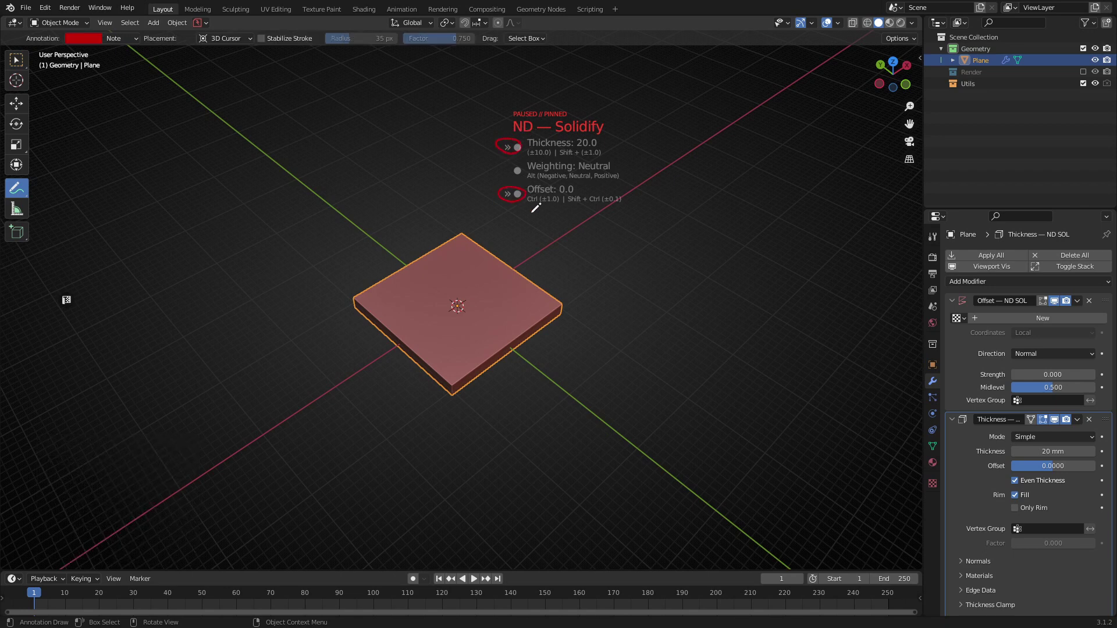
key("ctrl+z")
key("ctrl+z")
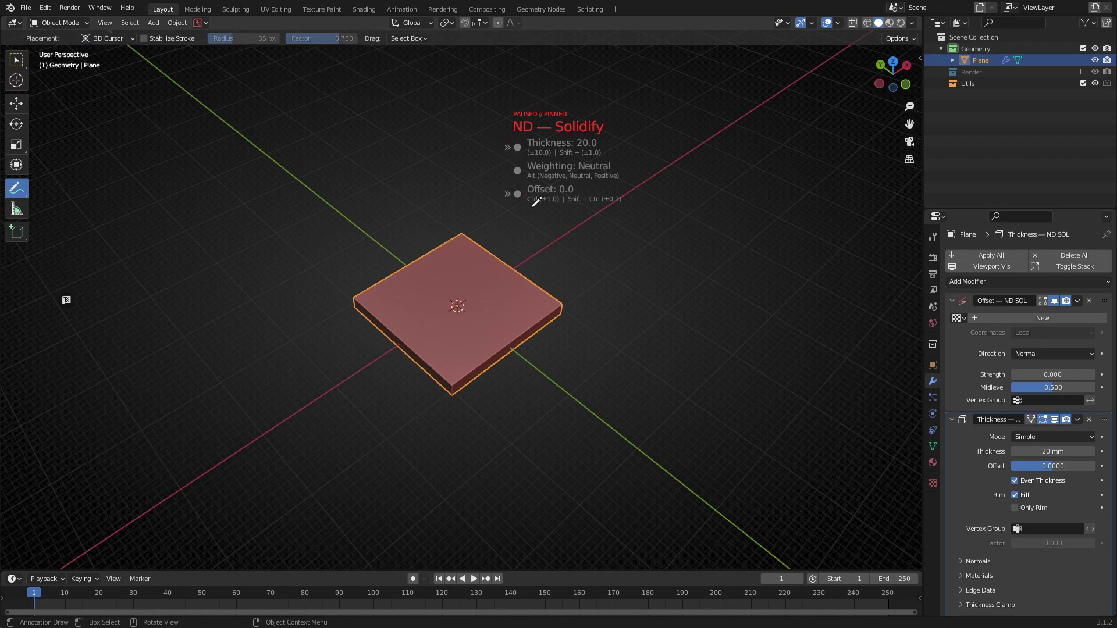
key("w")
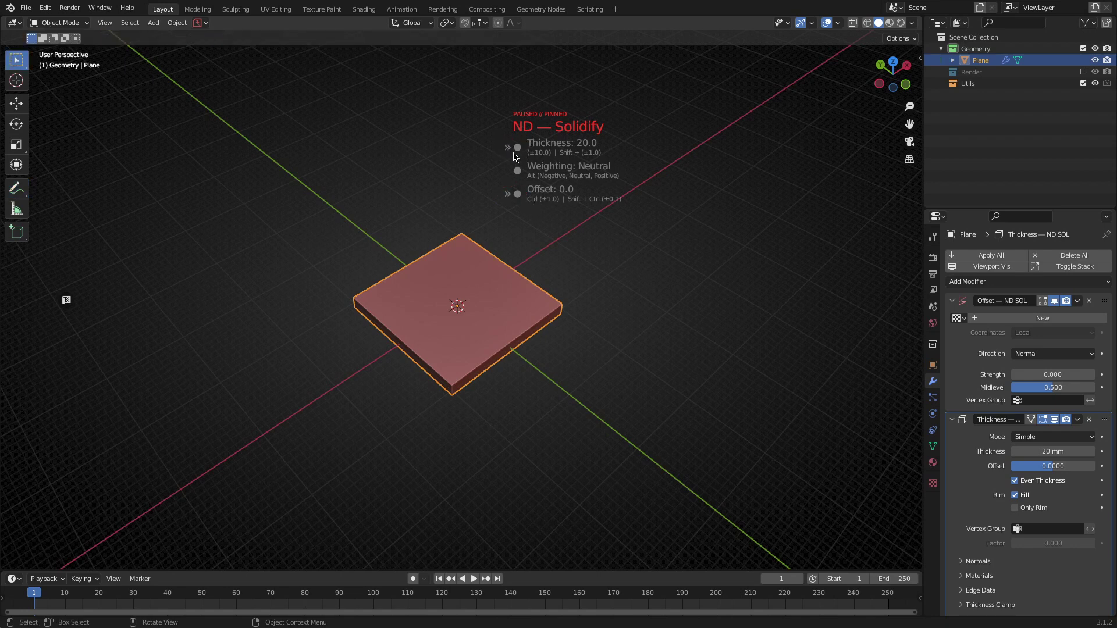
key("backslash")
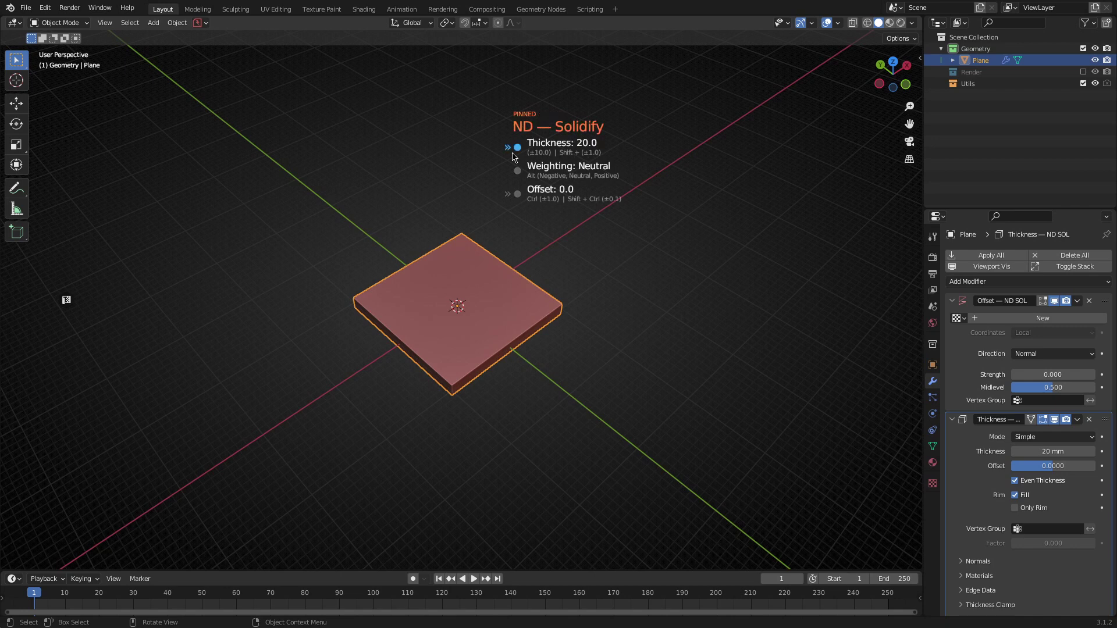
Raise the Solidify thickness to 637.5 mm with a slight Offset nudge and confirm the tall column.
key("p")
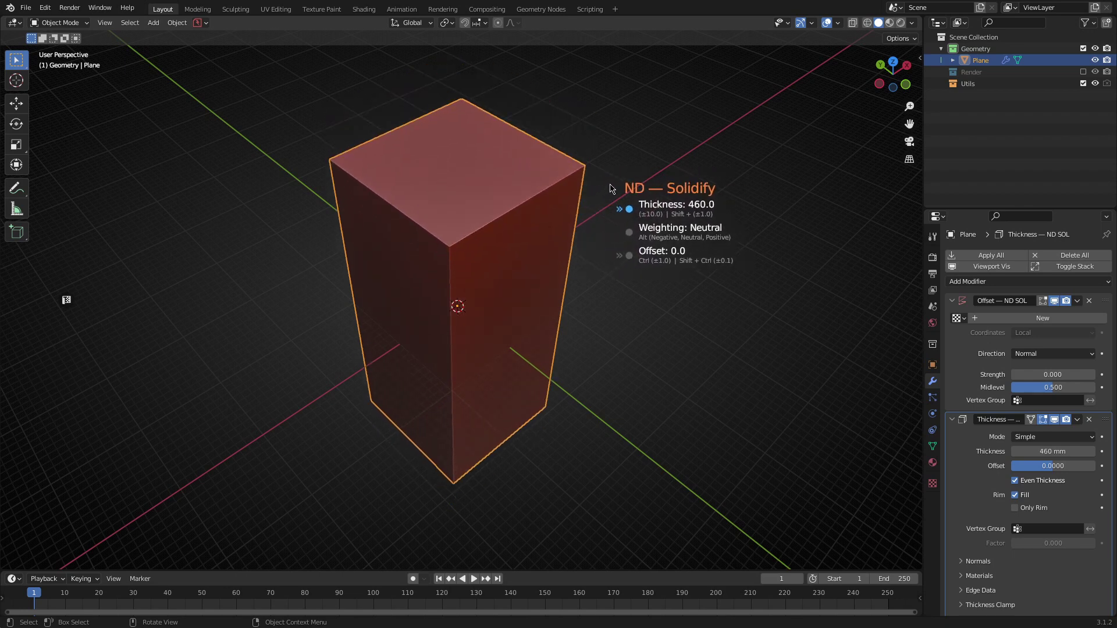
key("ctrl")
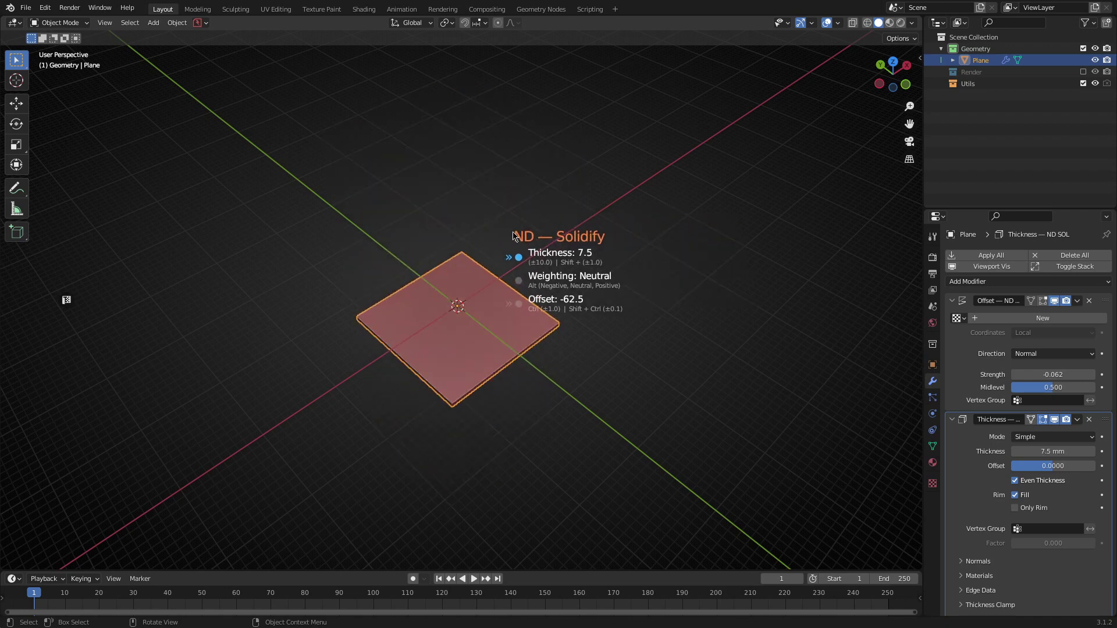
left_click(642, 233)
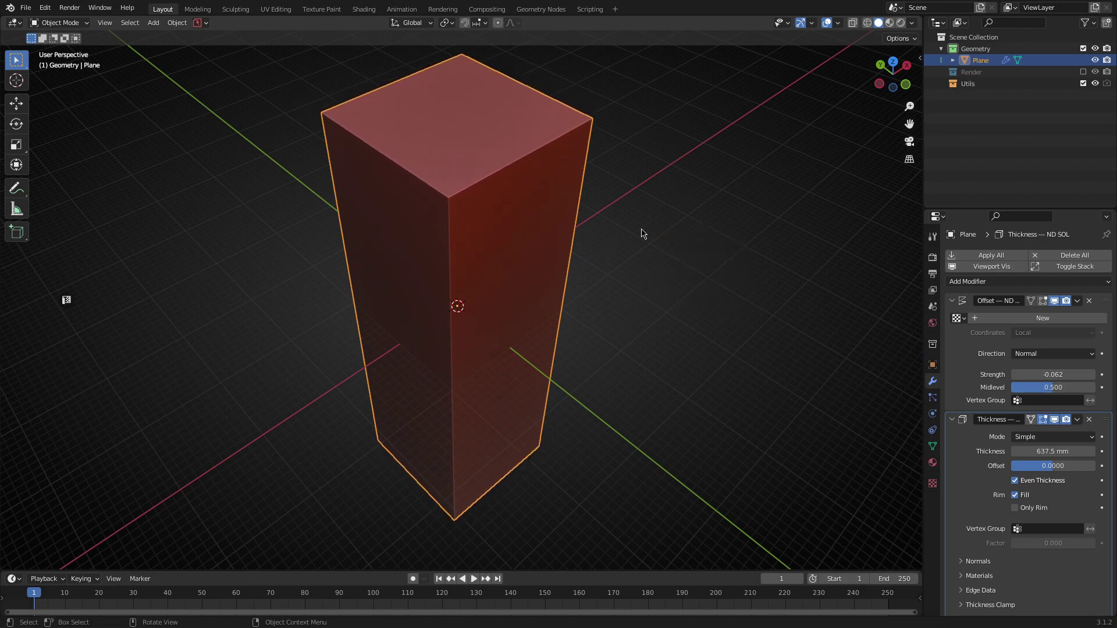
scroll(641, 232, "down", 5)
mouse_move(641, 233)
middle_mouse_down()
mouse_move(604, 274)
mouse_move(436, 277)
middle_mouse_up()
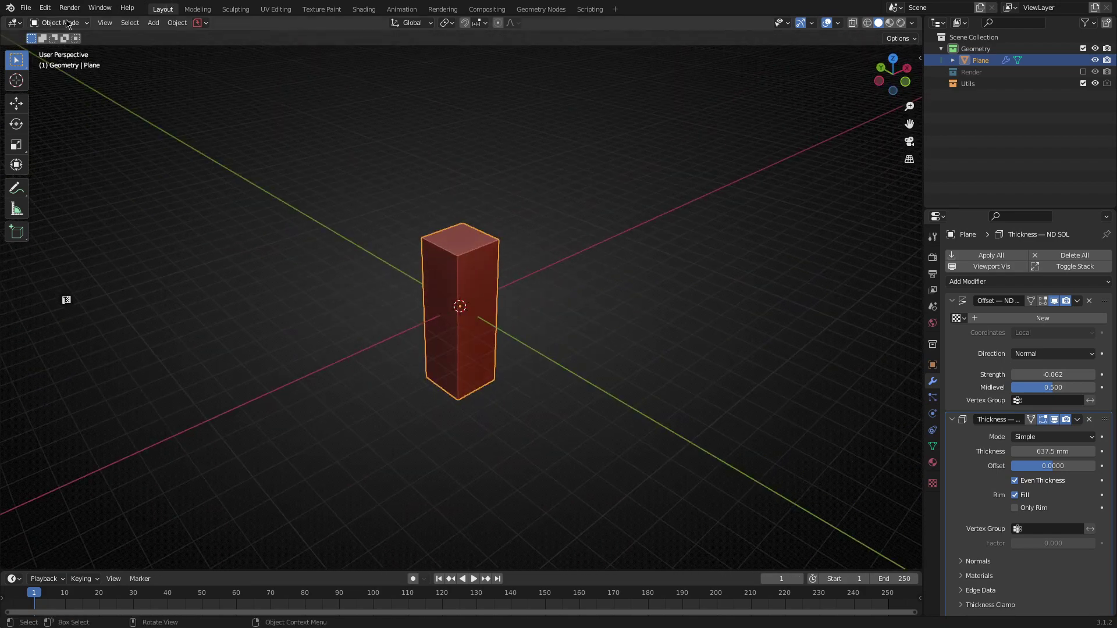
key("ctrl+comma")
left_click(500, 103)
Delete the column and check the ND add-on's General preferences for the fast Boolean solver.
key("Delete")
scroll(480, 314, "up", 3)
left_click(46, 8)
left_click(53, 186)
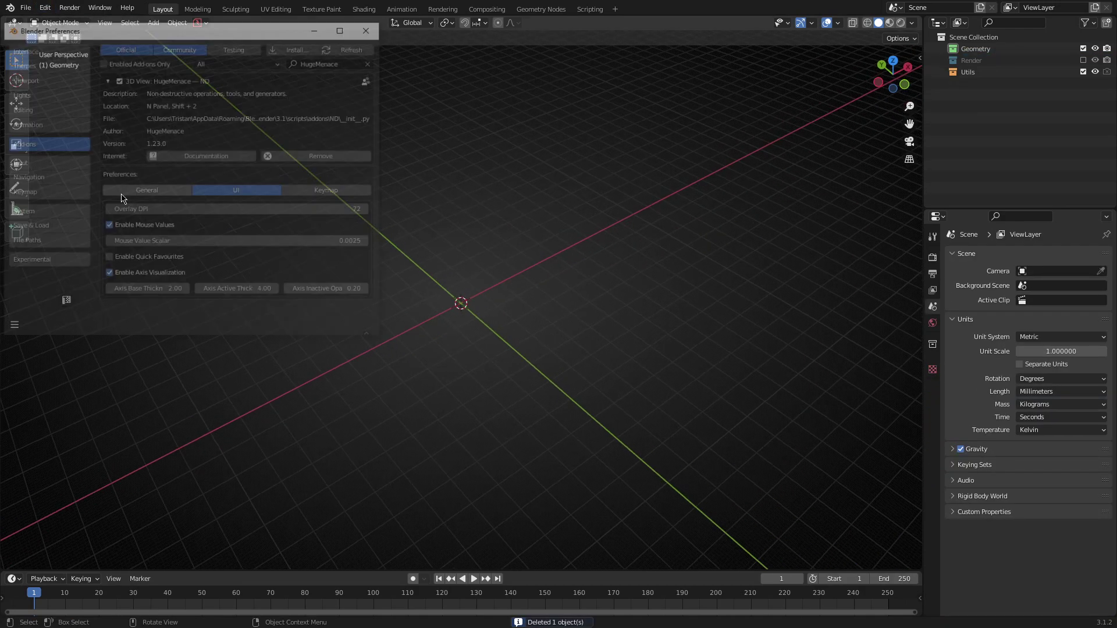
left_click_drag(212, 28, 391, 83)
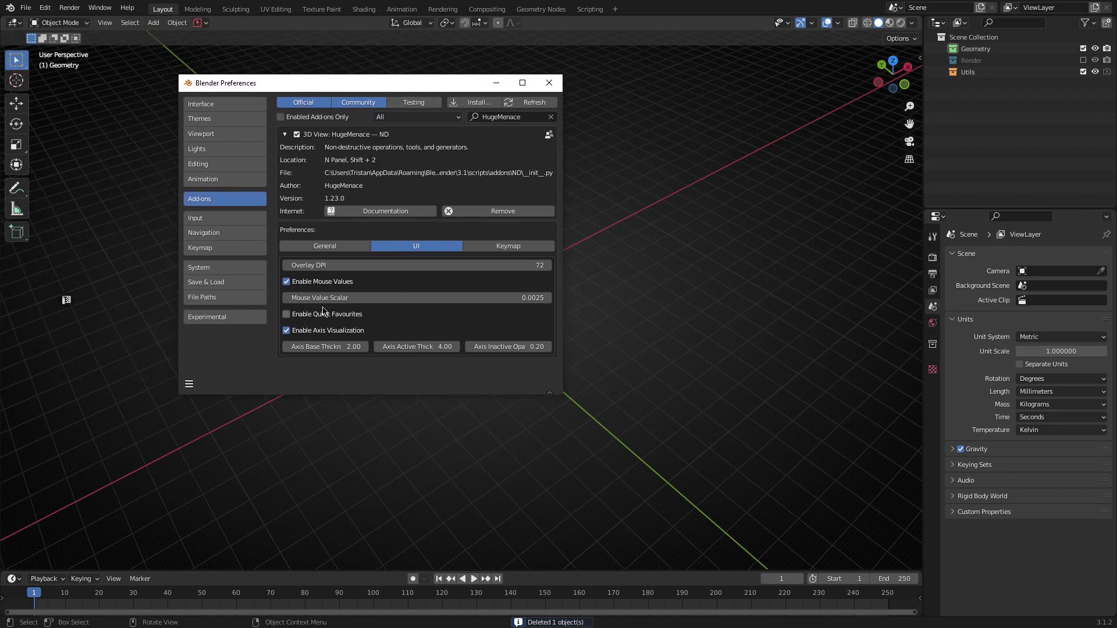
left_click(320, 249)
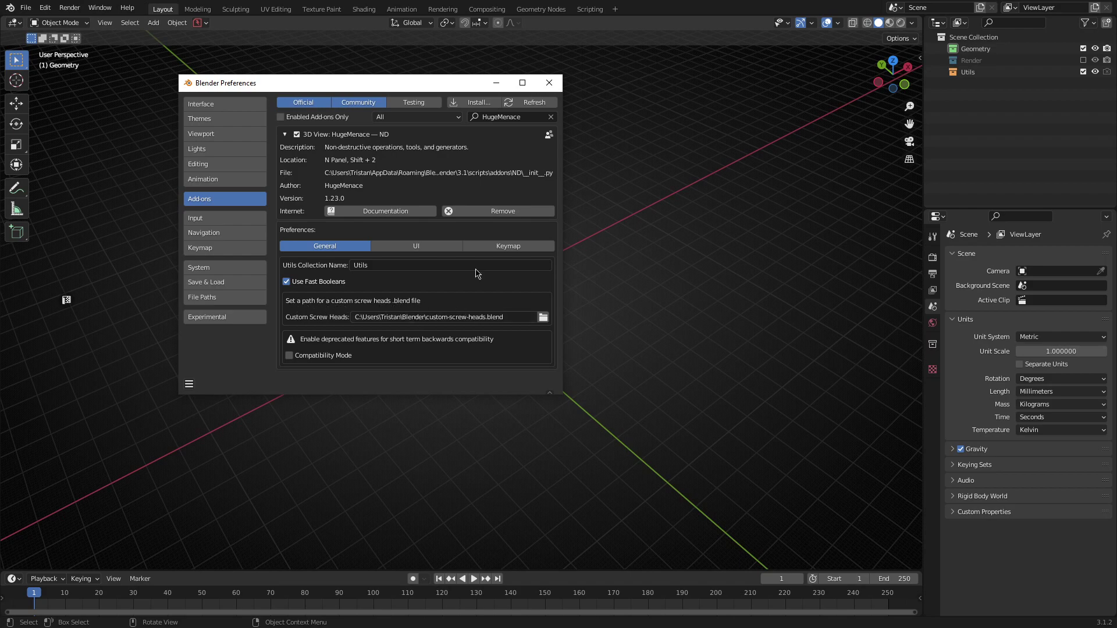
left_click(549, 82)
key("ctrl+period")
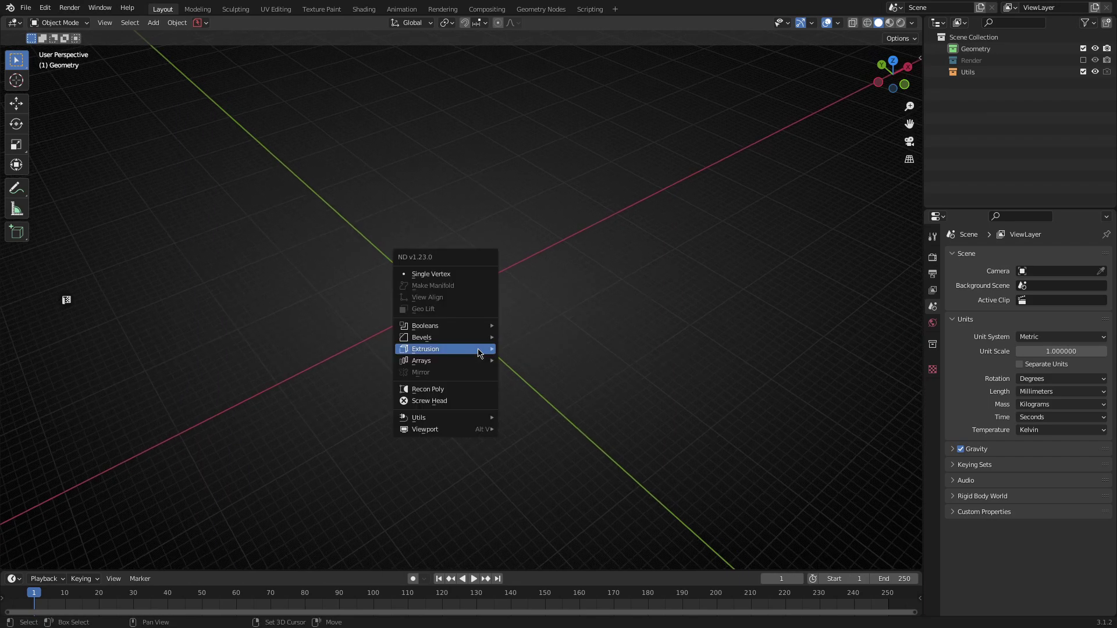
left_click(464, 392)
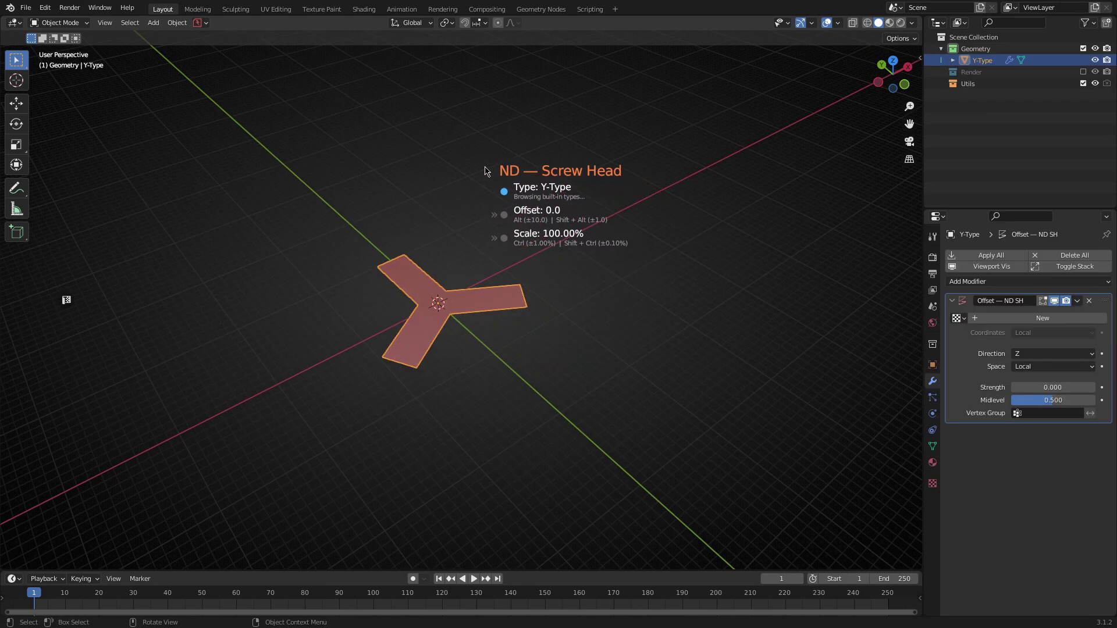
key("p")
scroll(558, 236, "down", 1)
scroll(558, 235, "down", 1)
scroll(558, 236, "down", 1)
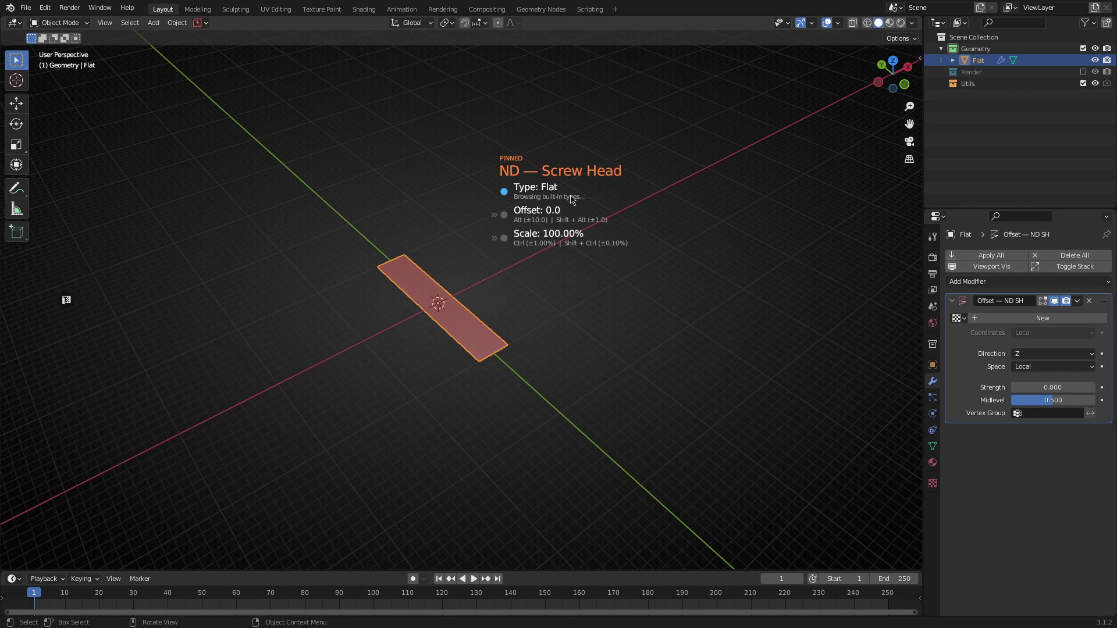
scroll(561, 217, "down", 1)
scroll(560, 217, "down", 1)
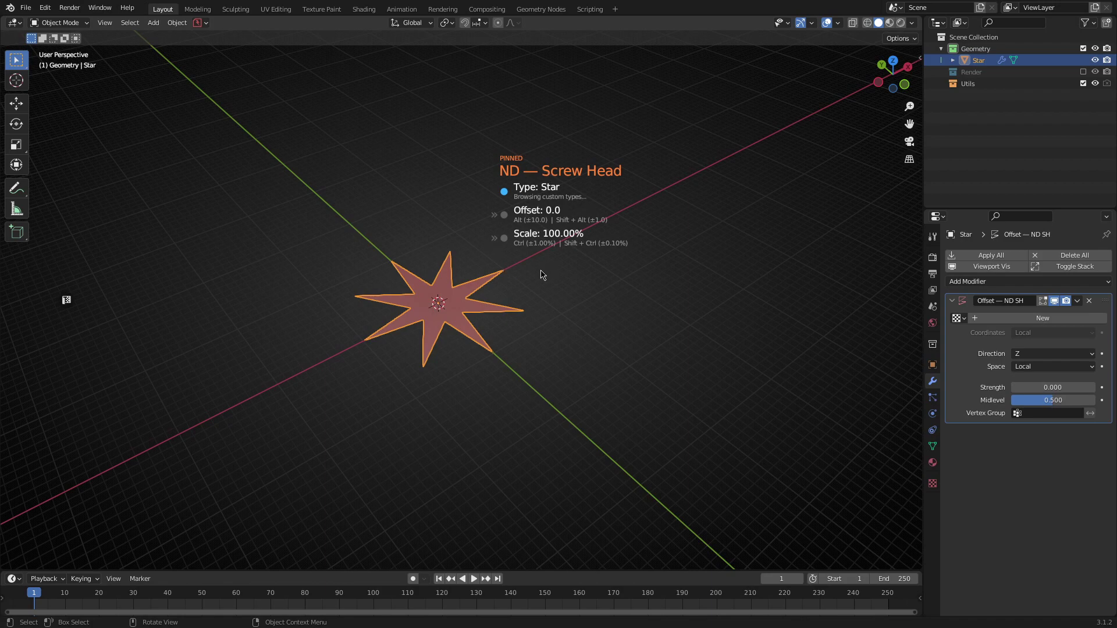
key("Escape")
Add a mesh cube at the origin and set its size to 500 mm in the Add Cube panel.
middle_click_drag(503, 304, 480, 315)
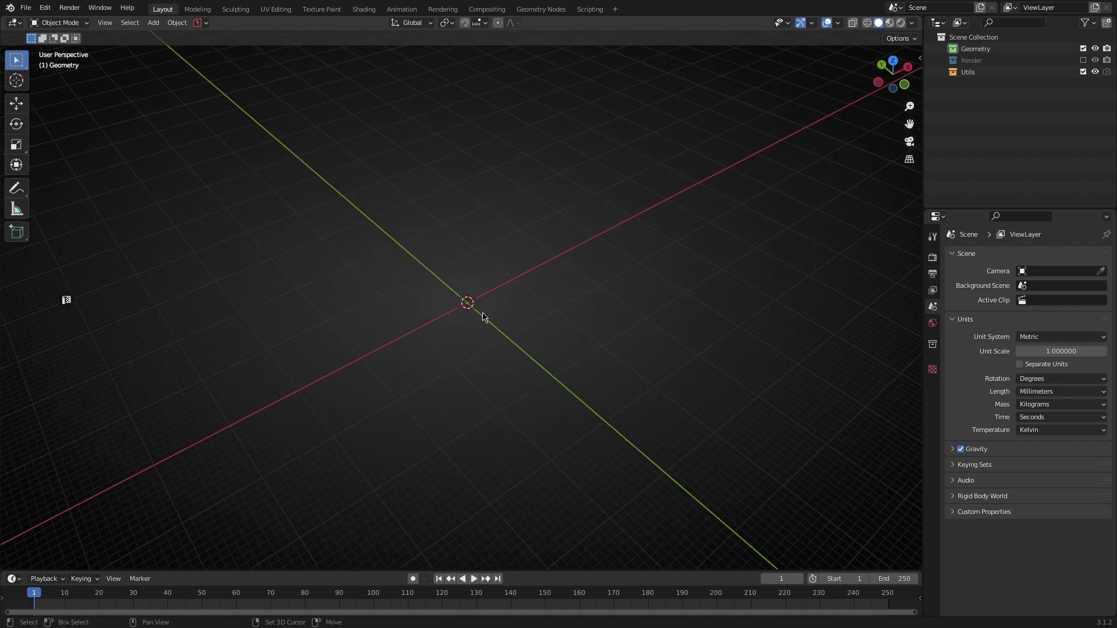
key("shift+2")
key("Escape")
key("shift+a")
left_click(541, 284)
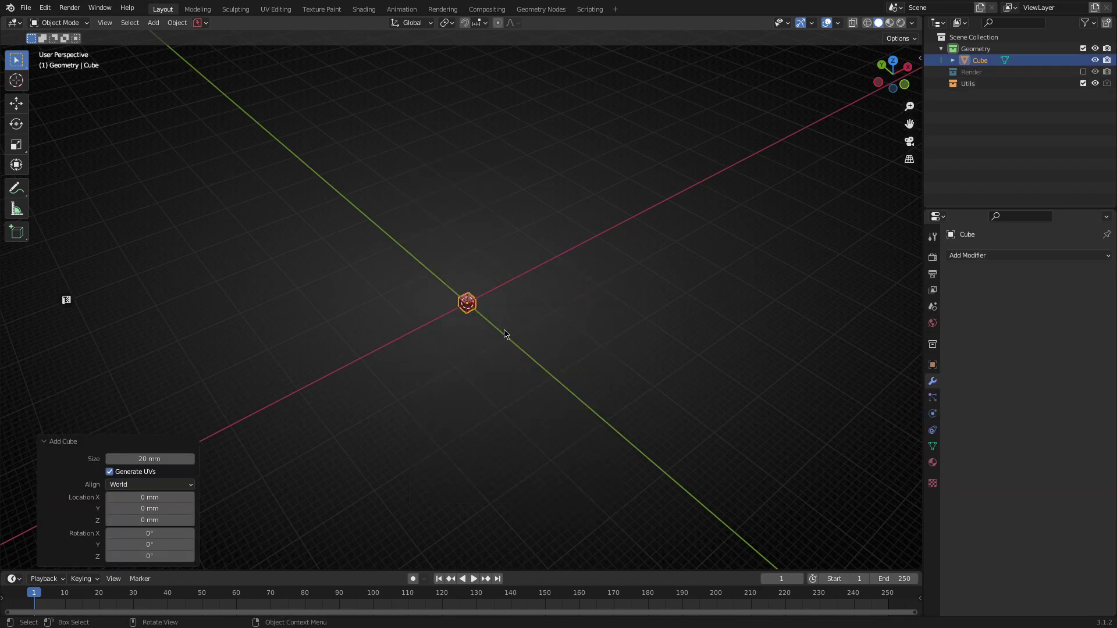
scroll(536, 342, "up", 2)
scroll(540, 341, "up", 4)
scroll(537, 350, "up", 2)
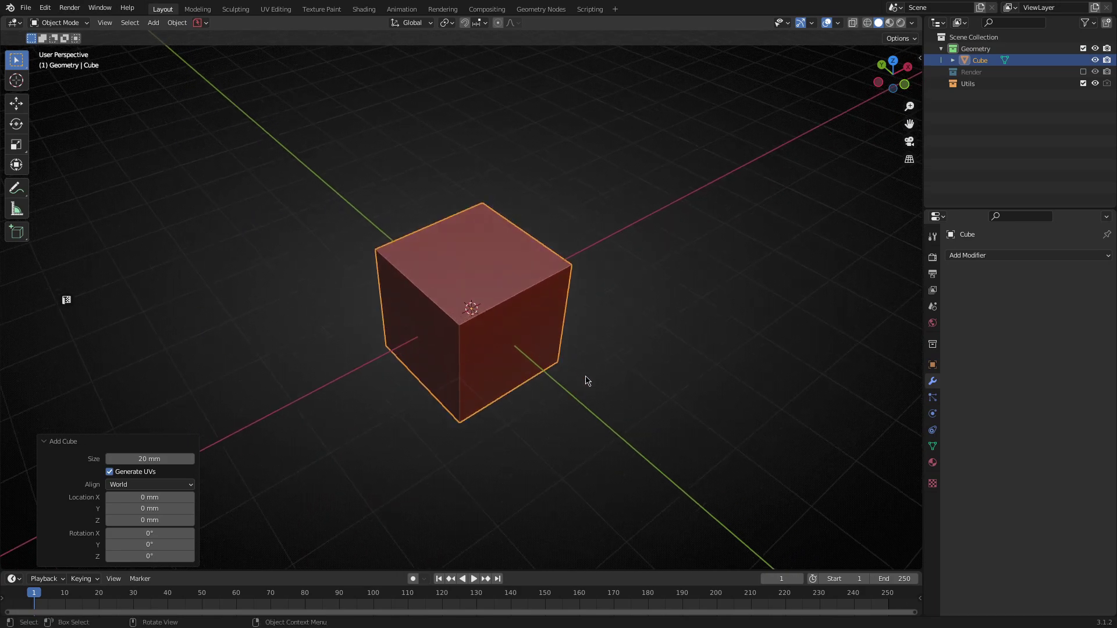
middle_click_drag(585, 387, 489, 323)
left_click(158, 457)
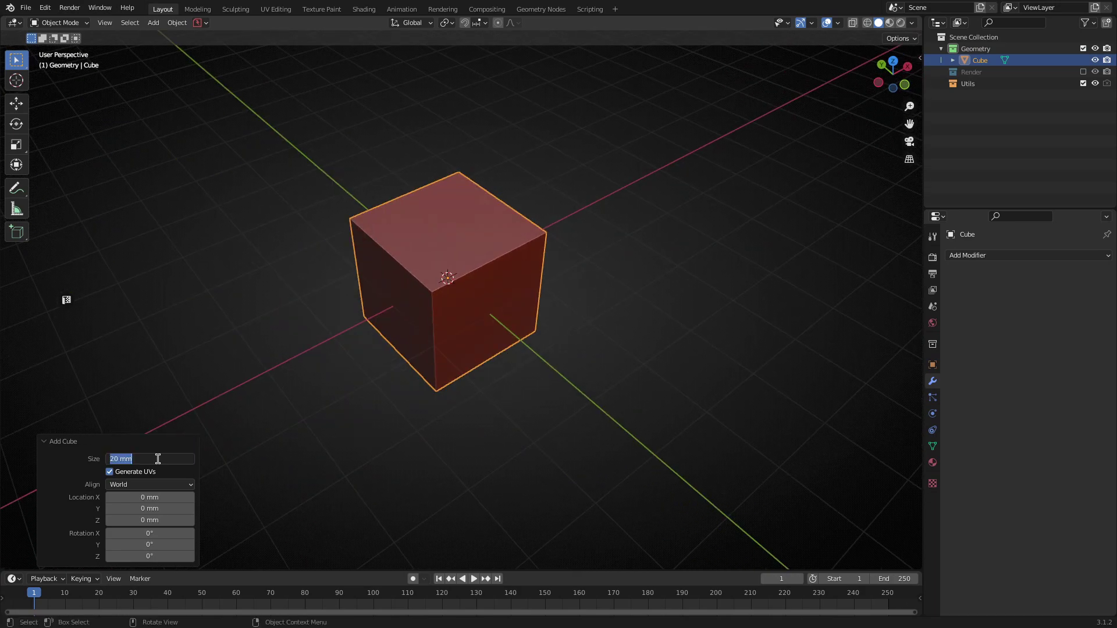
type("500")
key("Return")
scroll(341, 327, "down", 8)
scroll(492, 267, "down", 8)
scroll(537, 322, "up", 5)
Apply an ND Bevel of 115 mm with 12 segments to the cube's edges.
key("shift+2")
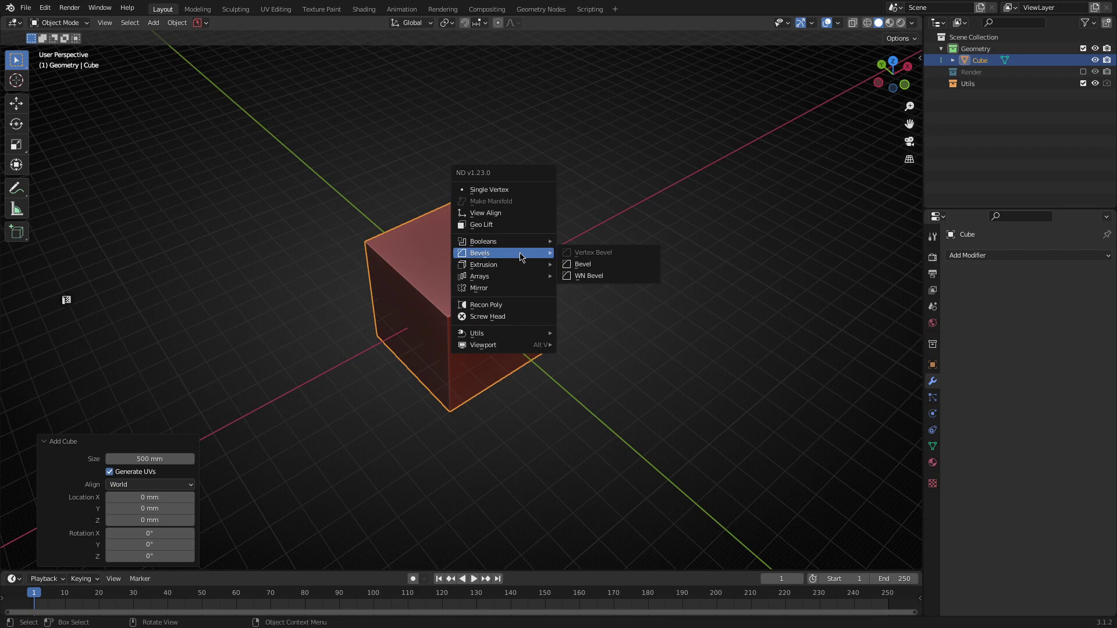
left_click(583, 265)
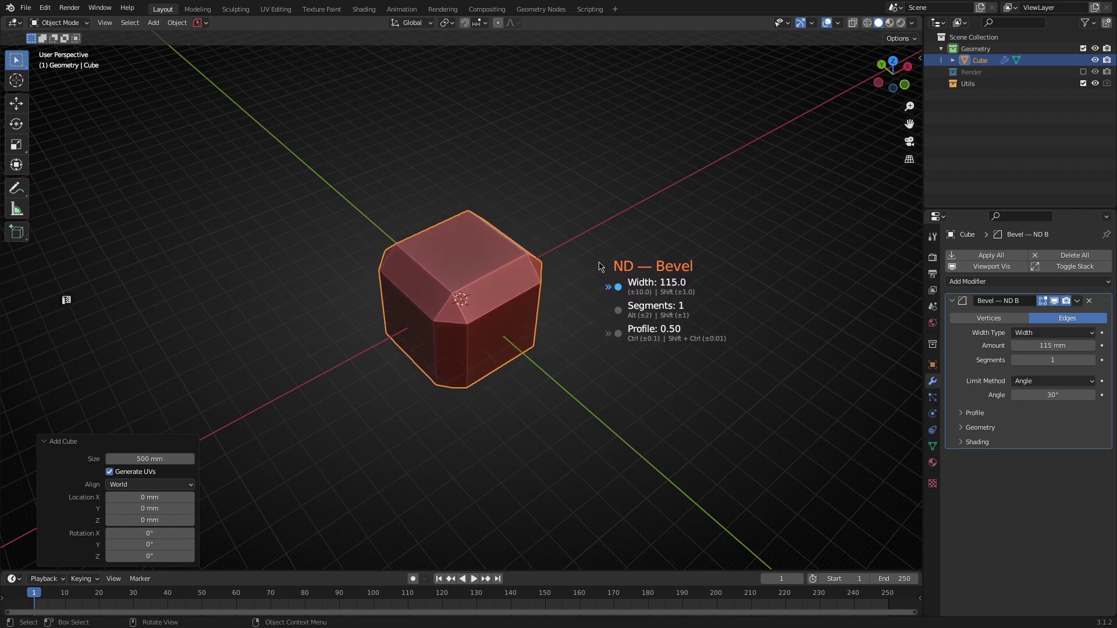
key("alt")
scroll(599, 267, "up", 3, "alt")
scroll(600, 266, "up", 3, "alt")
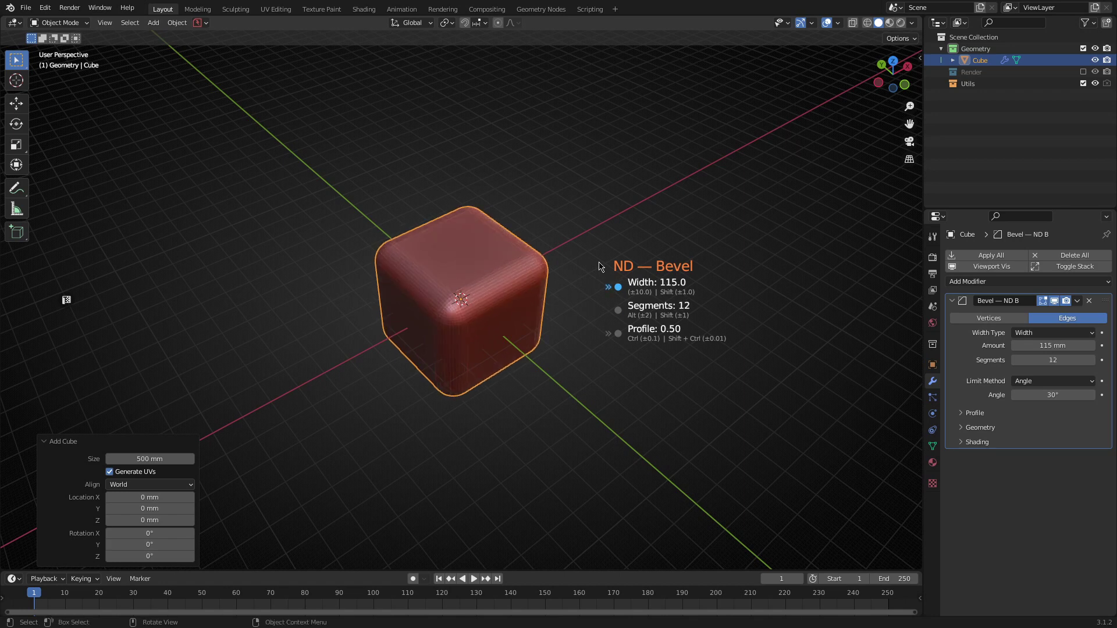
left_click(600, 275)
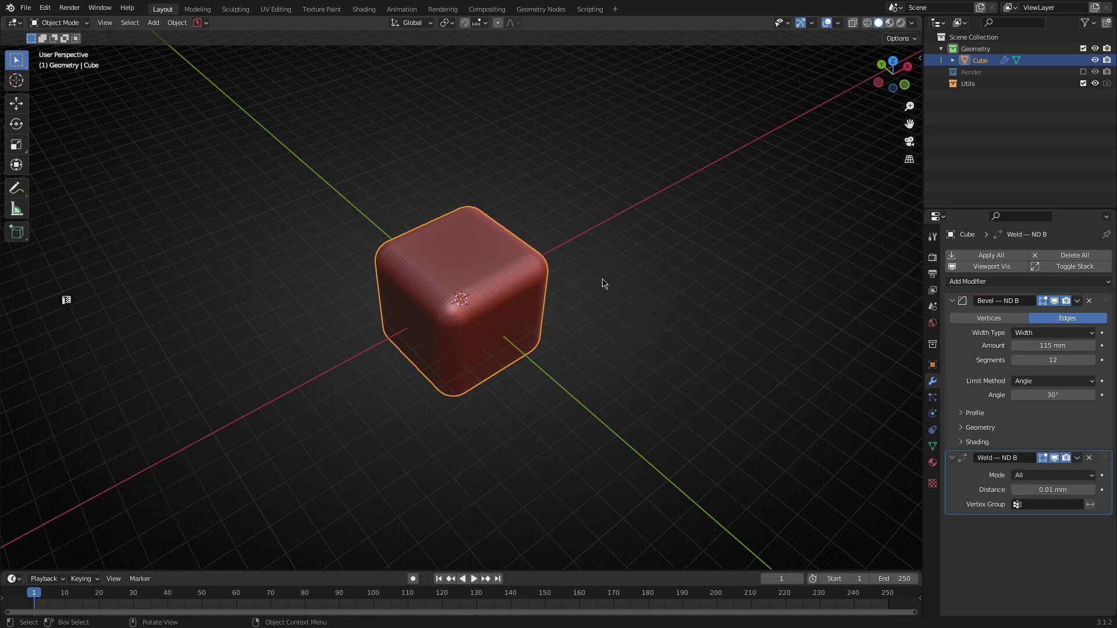
Delete the cube, add a plane at the origin from top view and enter Edit Mode.
key("Delete")
key("KP_7")
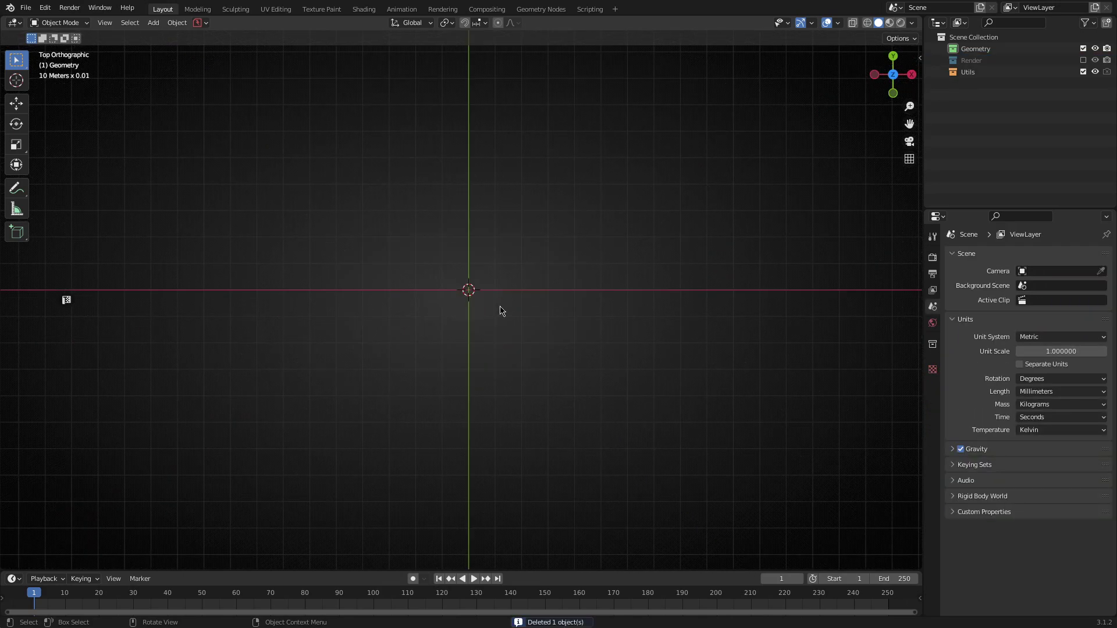
key("shift+a")
left_click(542, 308)
scroll(520, 294, "up", 8)
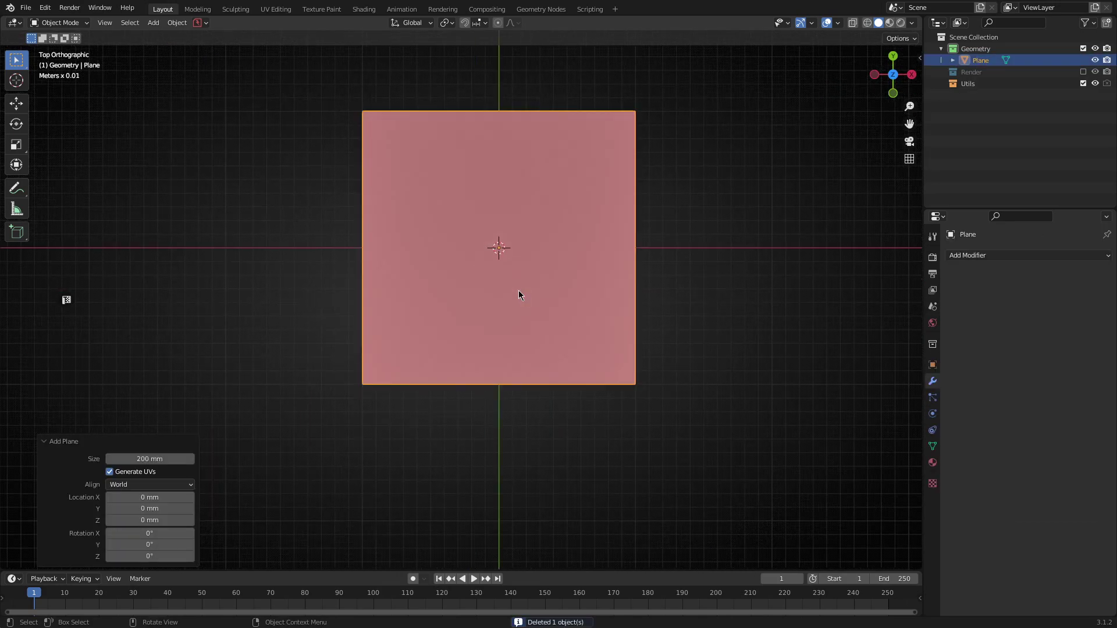
key("grave")
left_click(502, 226)
key("Tab")
middle_click_drag(489, 221, 481, 312, "shift")
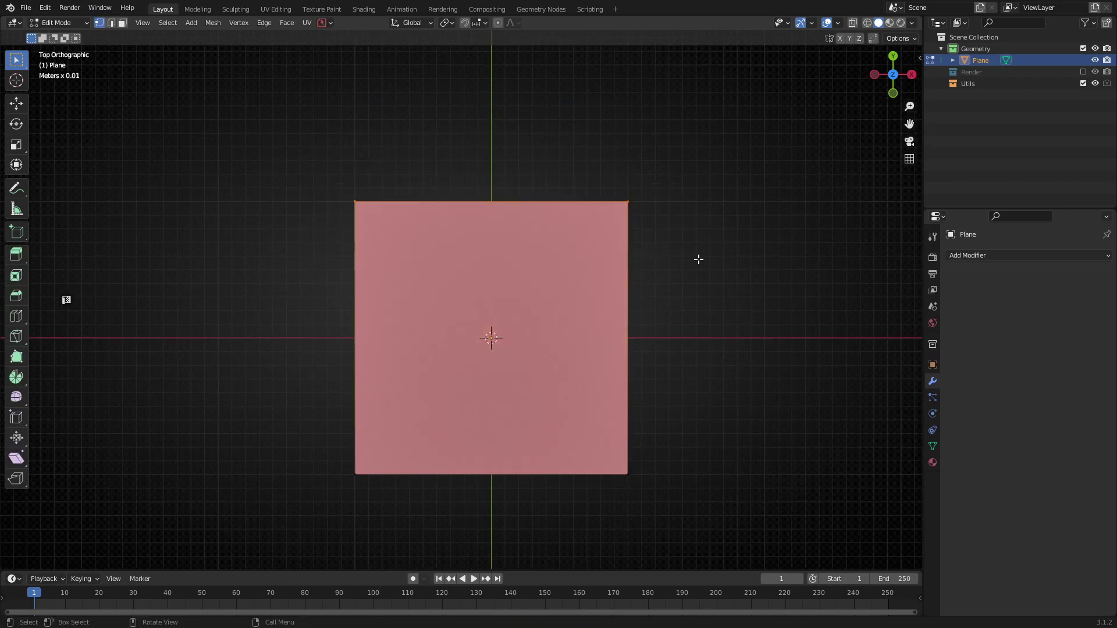
Apply an ND Vertex Bevel of 85 mm with 12 segments to the plane's corners, then delete the plane.
key("ctrl+period")
mouse_move(578, 276)
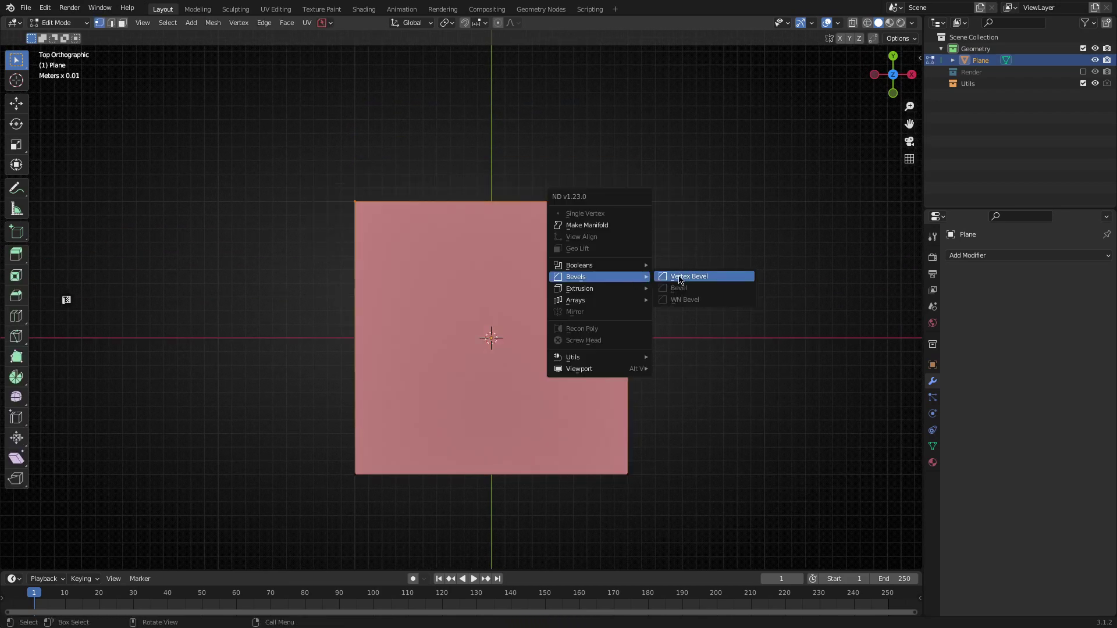
left_click(680, 276)
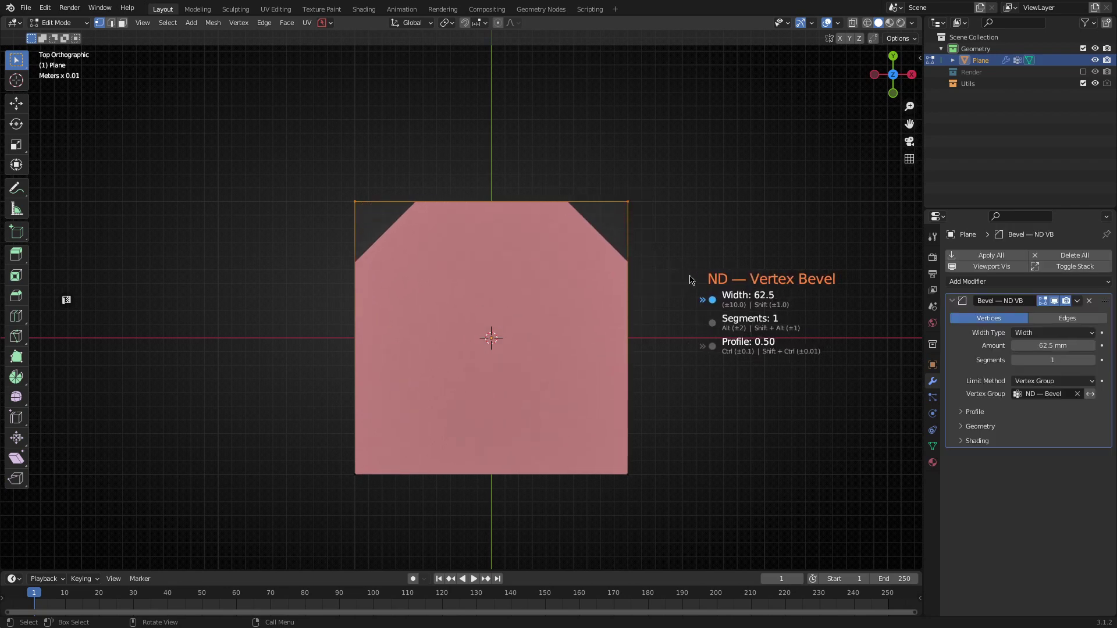
scroll(698, 278, "up", 1, "alt")
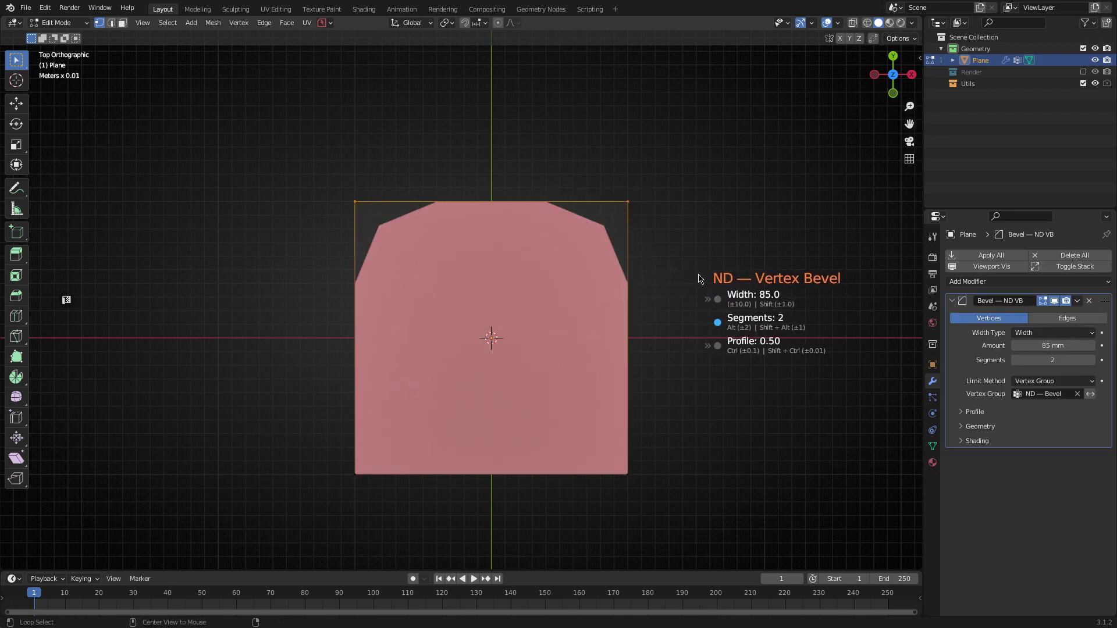
scroll(698, 279, "up", 3, "alt")
left_click(698, 278)
middle_click_drag(553, 375, 653, 222)
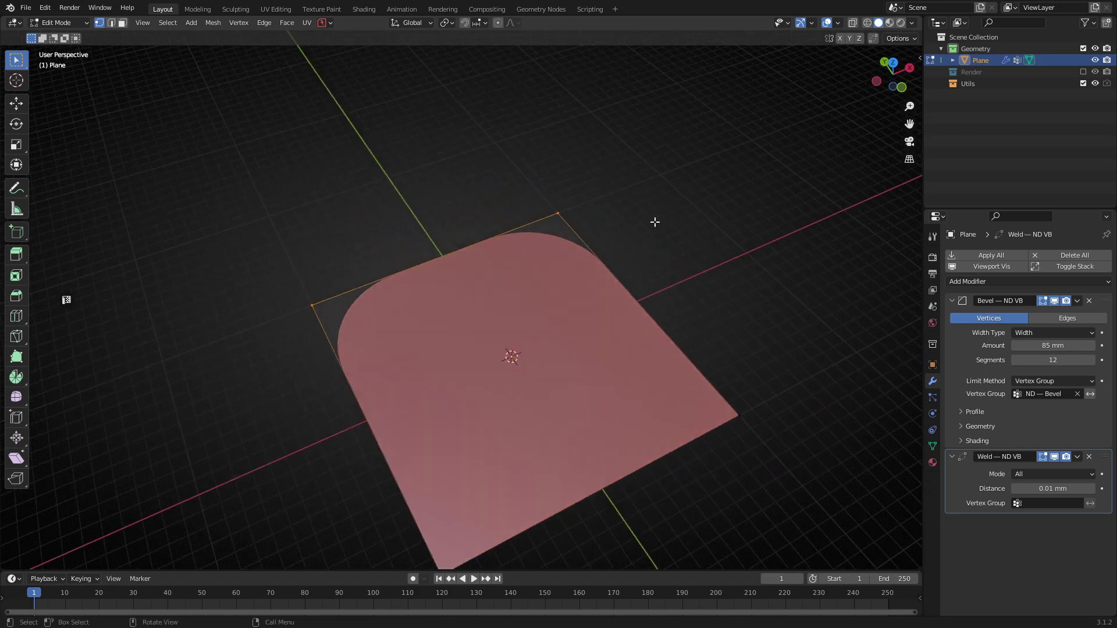
scroll(653, 222, "down", 3)
mouse_move(608, 349)
middle_mouse_down()
mouse_move(644, 290)
mouse_move(558, 342)
mouse_move(498, 349)
mouse_move(475, 327)
middle_mouse_up()
key("Delete")
Create an ND Recon Poly disc at the origin with 32 segments and confirm its radius.
key("shift+2")
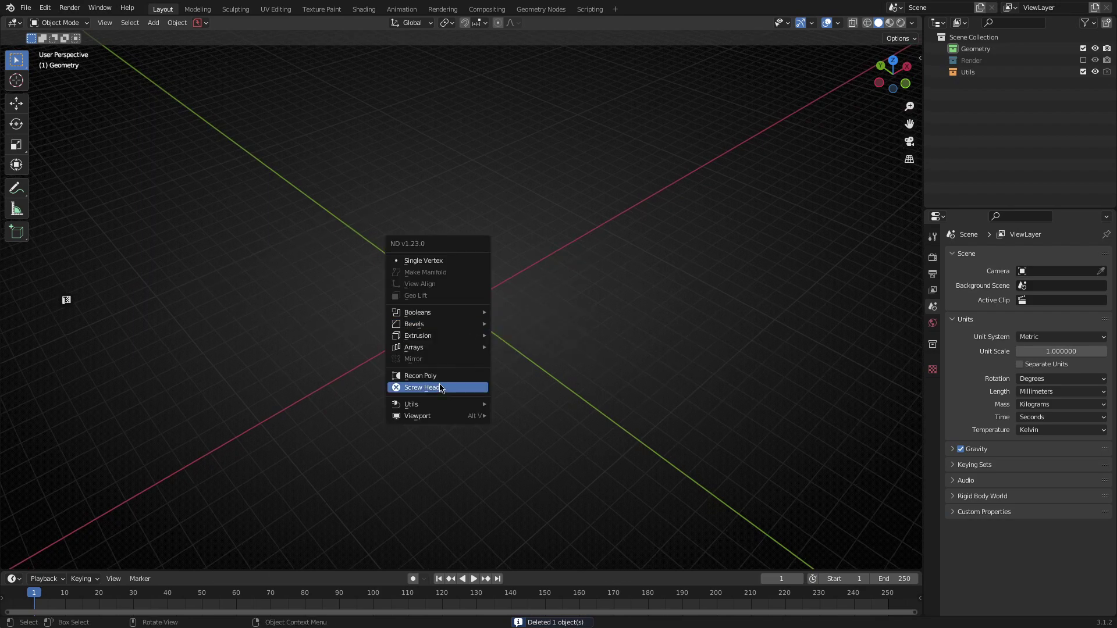
left_click(439, 378)
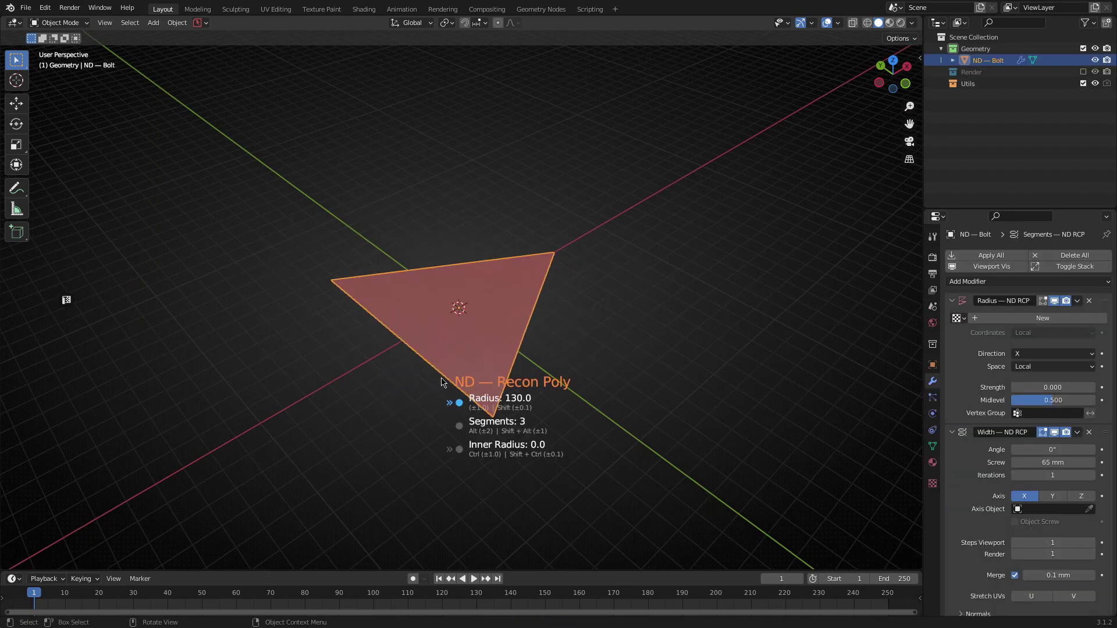
key("alt")
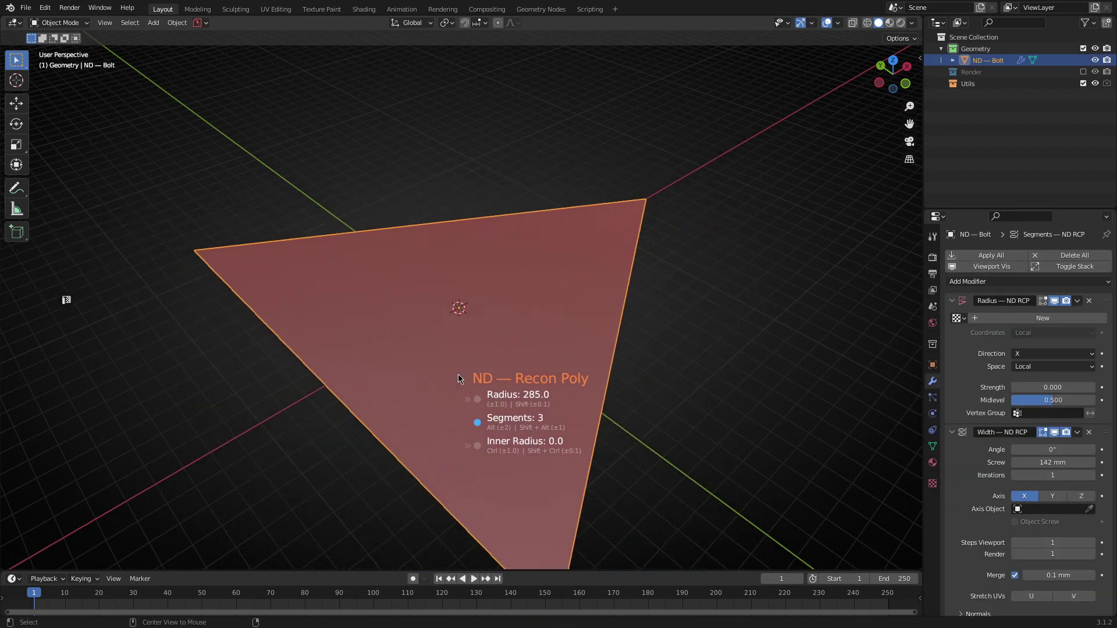
scroll(458, 374, "up", 2, "alt")
scroll(458, 374, "up", 5, "alt")
scroll(459, 375, "up", 8, "alt")
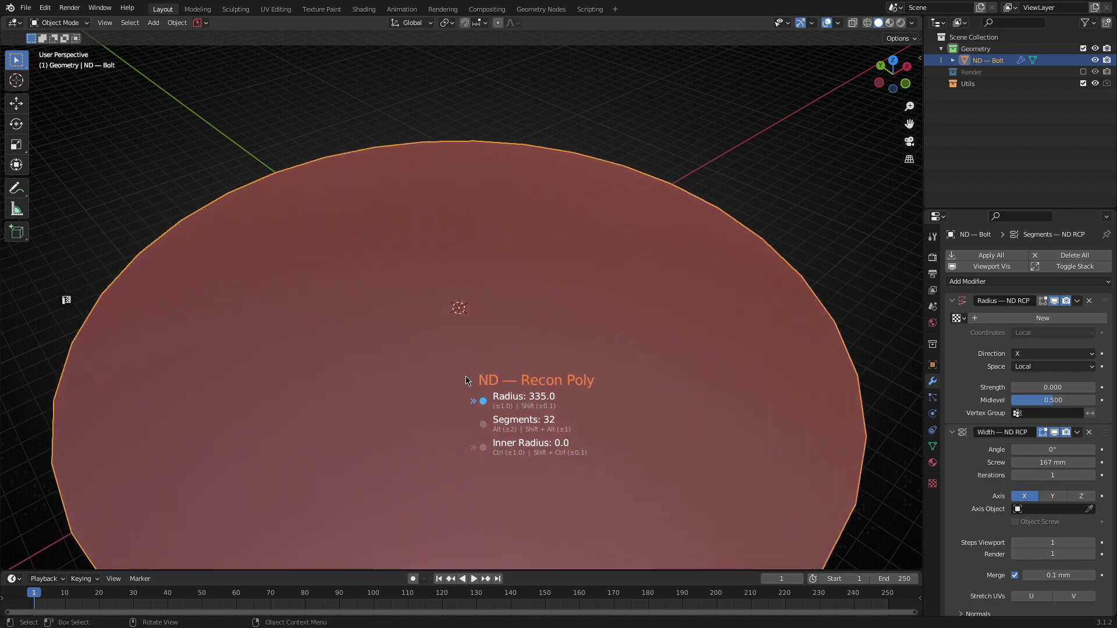
left_click(437, 384)
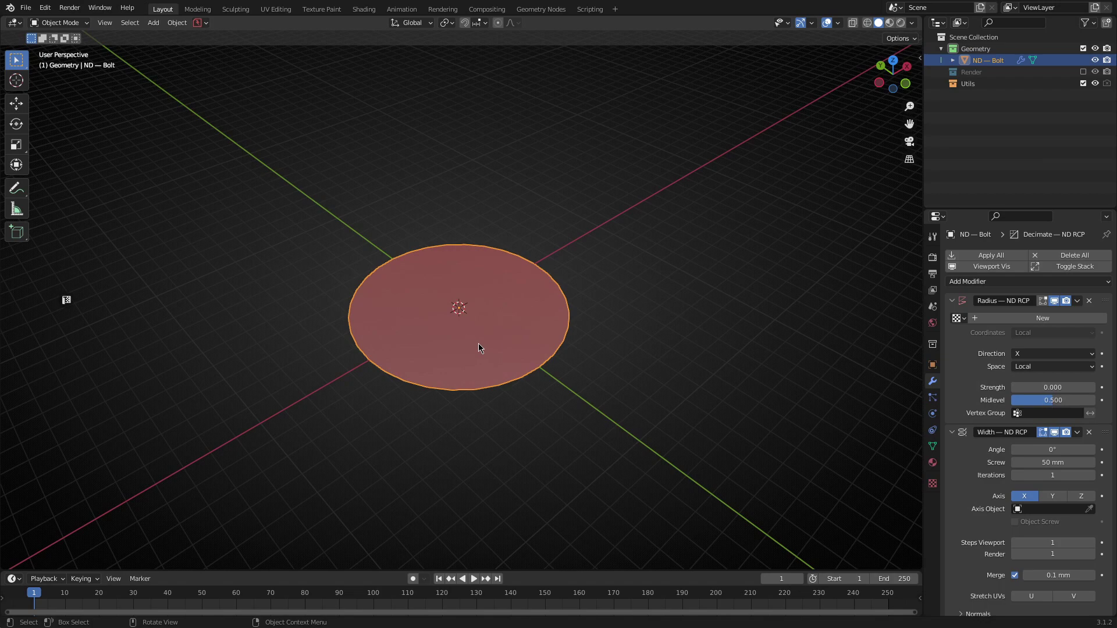
Delete the disc, add a cube at the origin and duplicate it offset up and to the right.
key("Delete")
key("shift+a")
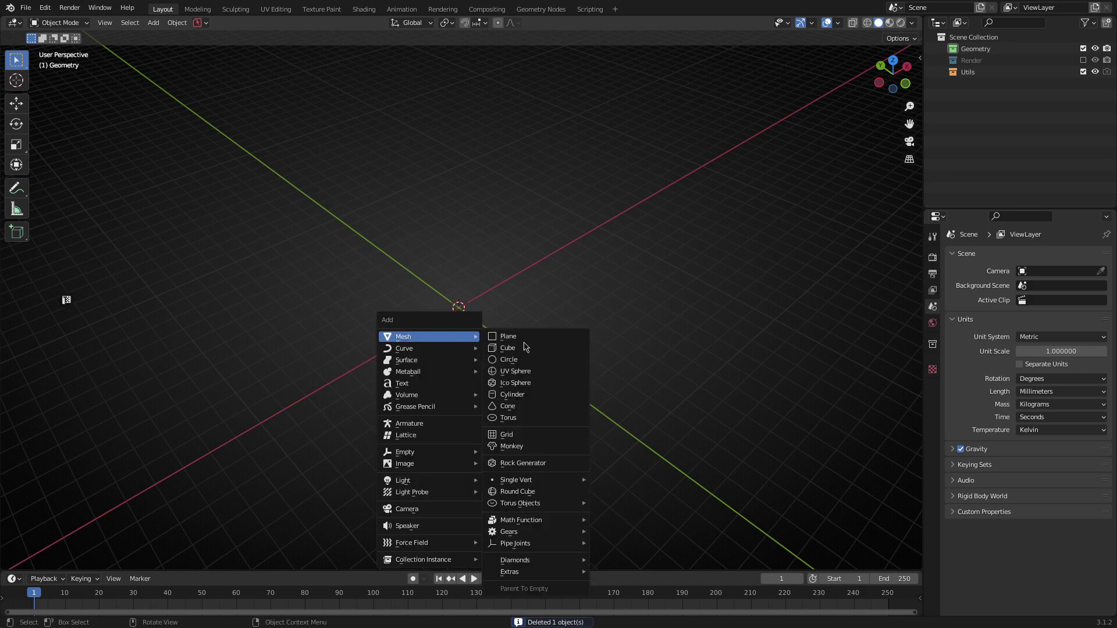
left_click(524, 349)
scroll(524, 350, "down", 5)
scroll(487, 349, "down", 3)
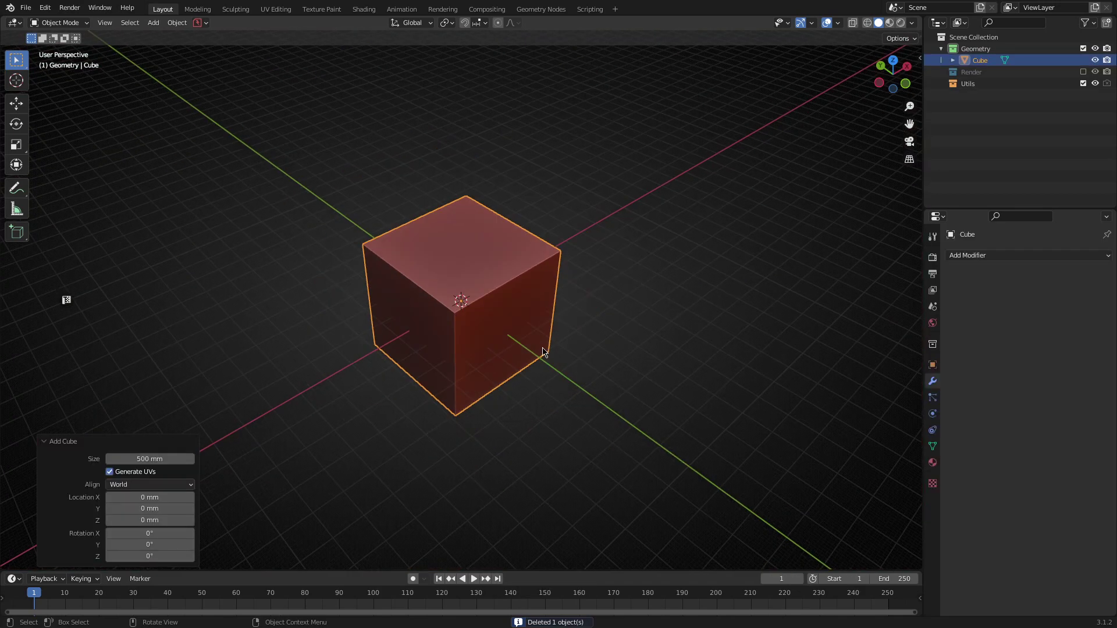
key("shift+d")
left_click(489, 340)
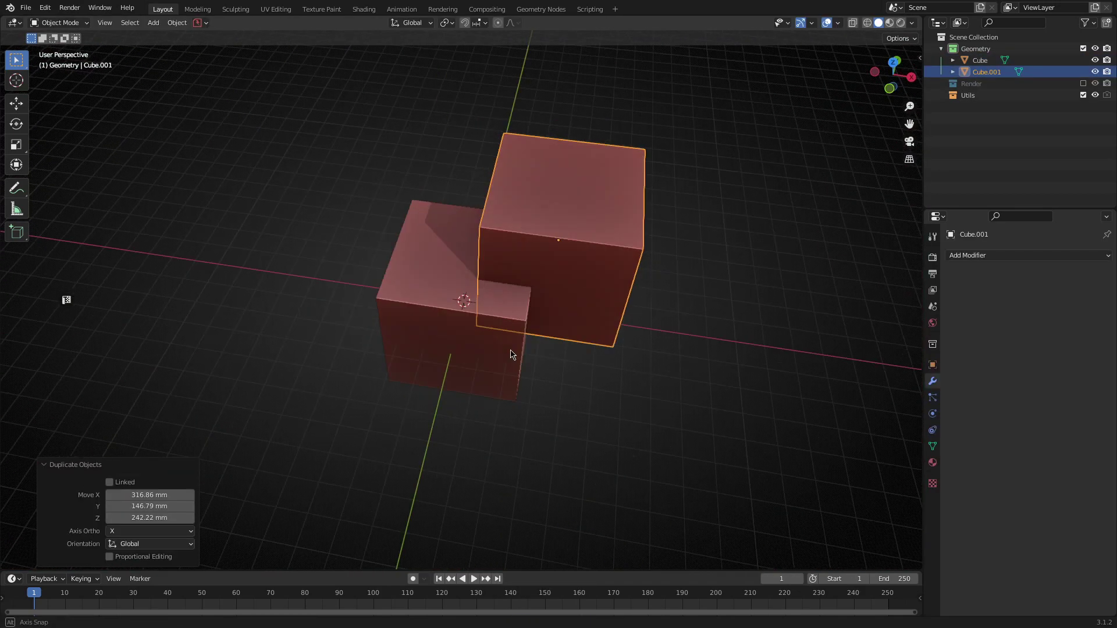
Select both cubes and cut the duplicate from the original with an ND Bool Difference.
middle_click_drag(474, 344, 441, 307)
left_click(440, 307, "shift")
key("ctrl+shift+b")
left_click(488, 242)
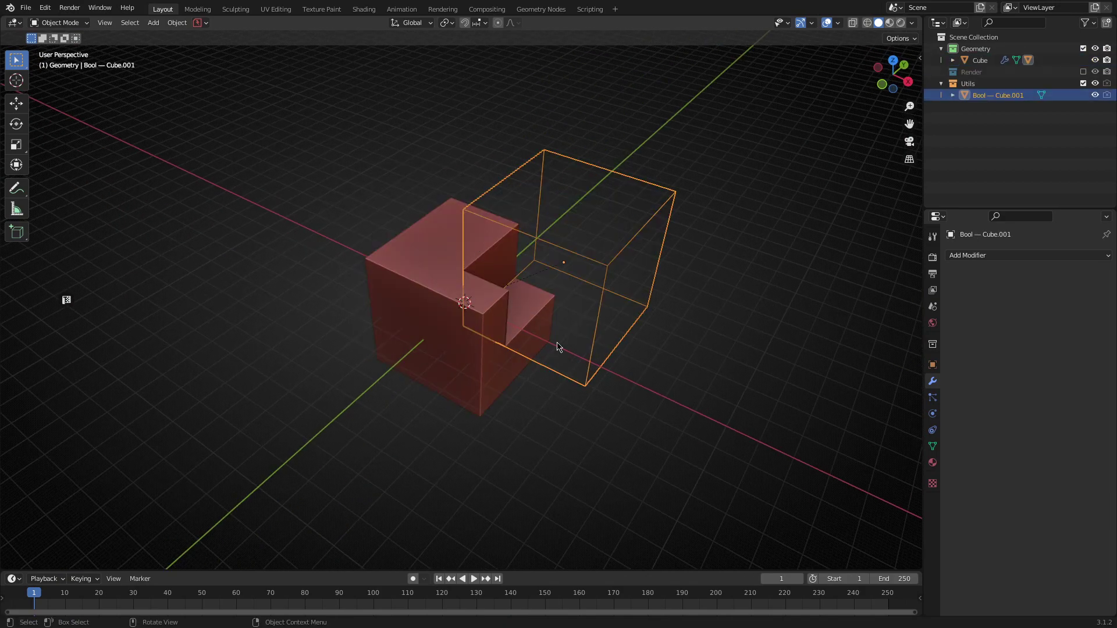
middle_click_drag(575, 357, 421, 327)
left_click(427, 288)
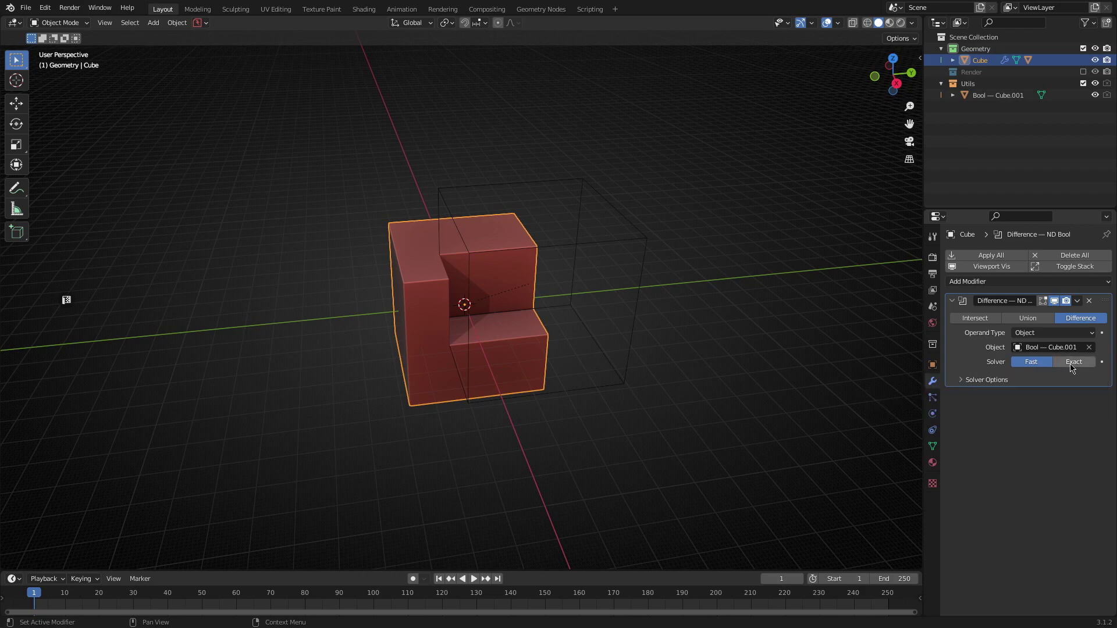
mouse_move(493, 457)
middle_mouse_down()
mouse_move(631, 414)
mouse_move(511, 390)
middle_mouse_up()
mouse_move(473, 312)
middle_mouse_down()
mouse_move(491, 346)
mouse_move(437, 374)
mouse_move(369, 344)
mouse_move(249, 338)
mouse_move(524, 344)
middle_mouse_up()
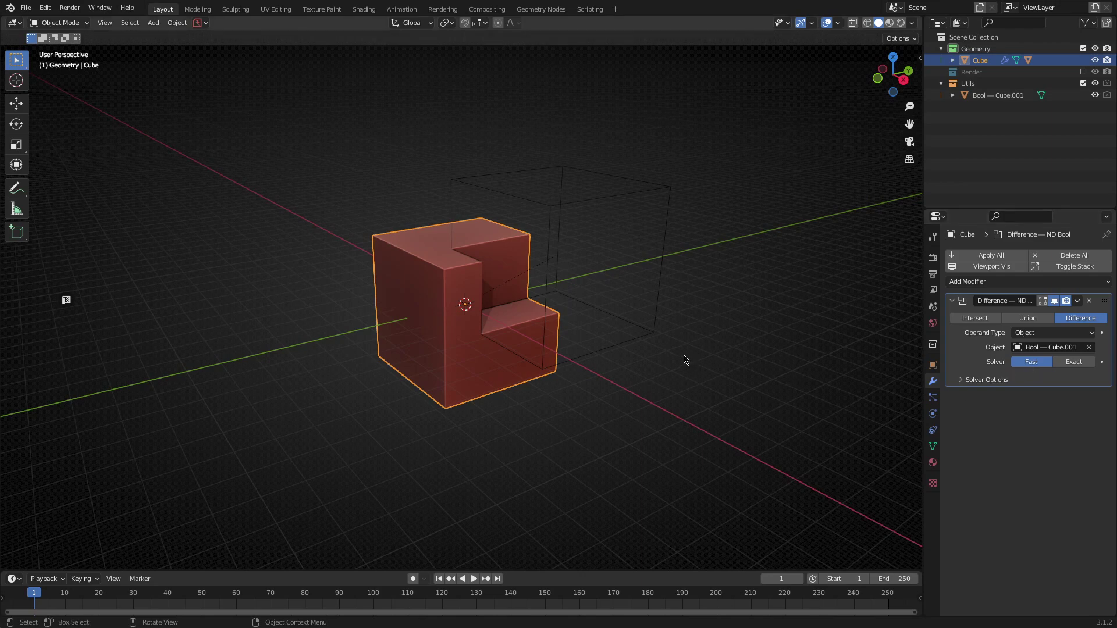
mouse_move(686, 358)
middle_mouse_down()
mouse_move(561, 375)
mouse_move(636, 386)
middle_mouse_up()
key("r")
key("Escape")
mouse_move(489, 341)
middle_mouse_down()
mouse_move(326, 366)
mouse_move(654, 276)
middle_mouse_up()
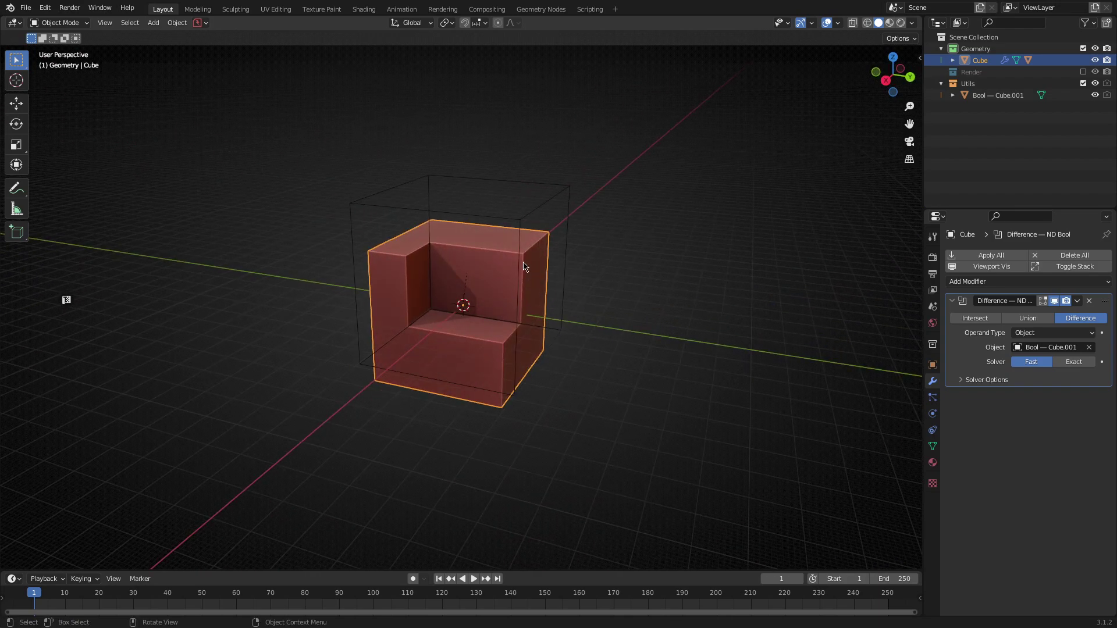
middle_click_drag(453, 280, 871, 321)
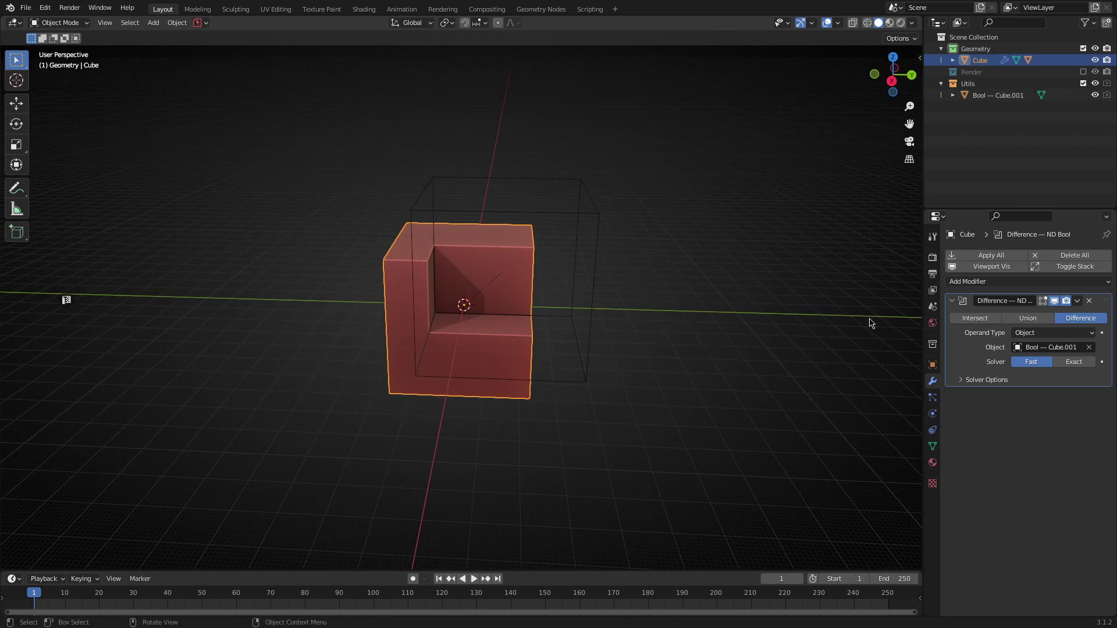
left_click(1071, 363)
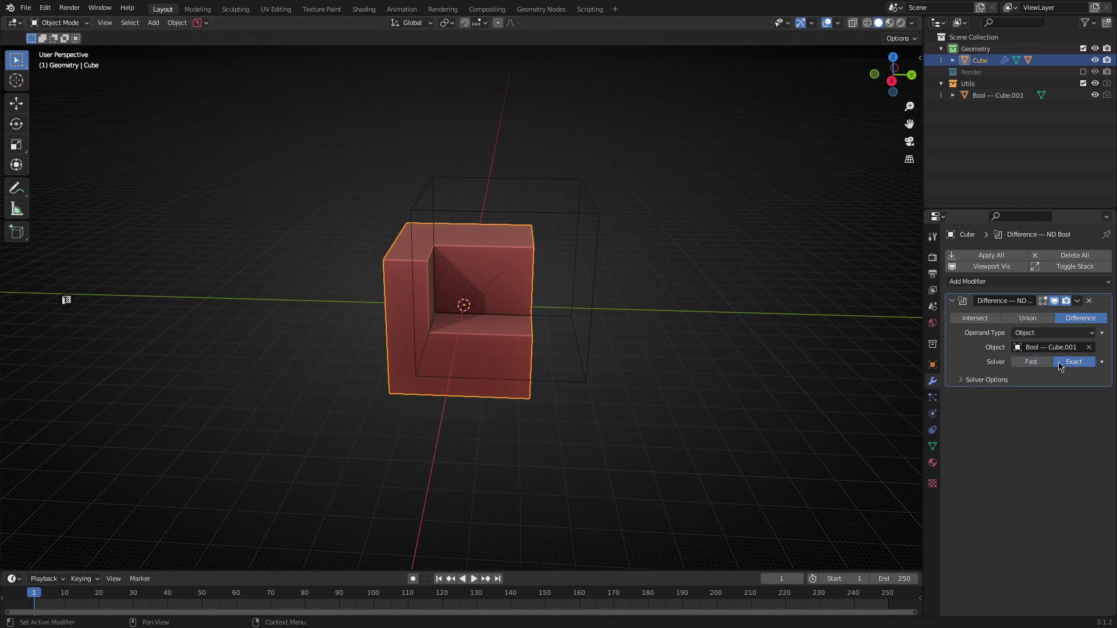
left_click(1041, 365)
middle_click_drag(705, 342, 609, 353)
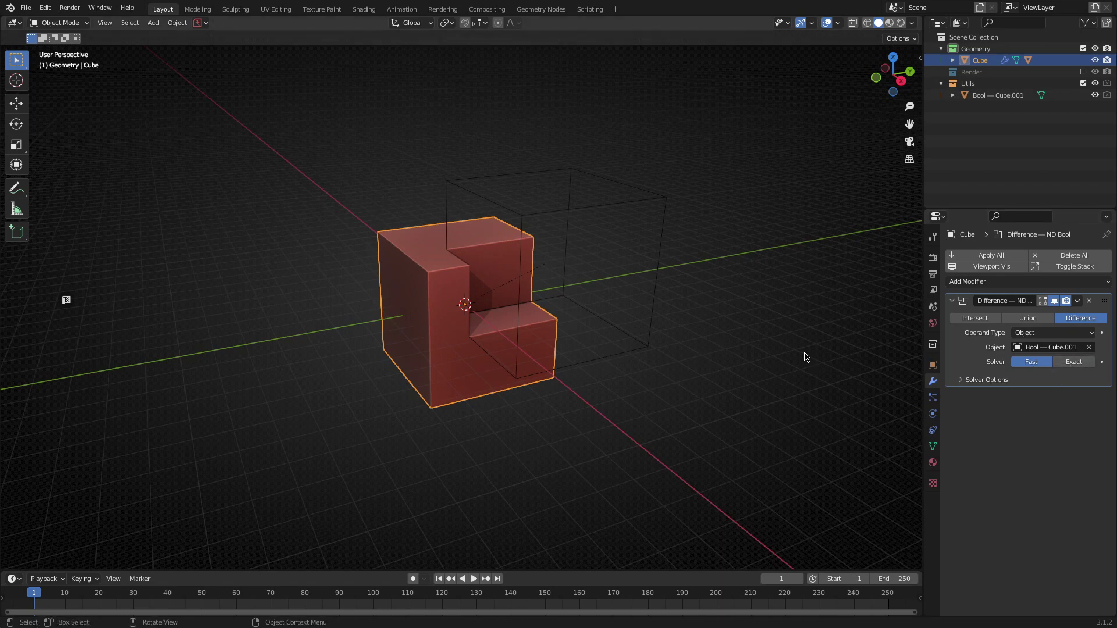
Show Edit > Preferences with the ND add-on's Use Fast Booleans option enabled.
left_click(45, 7)
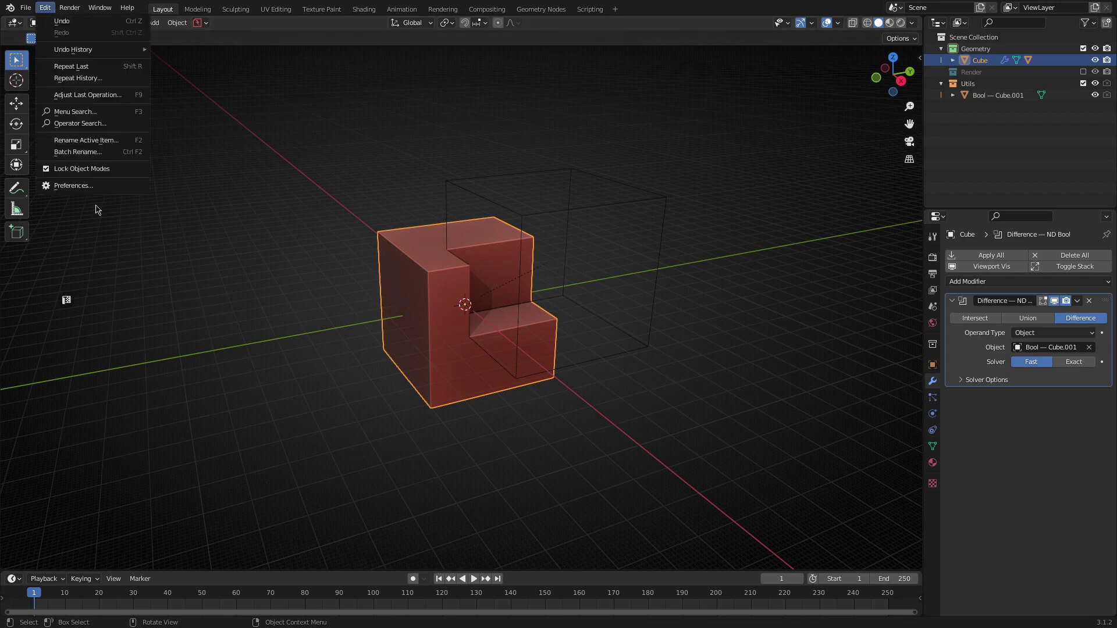
left_click(98, 188)
left_click_drag(174, 28, 406, 91)
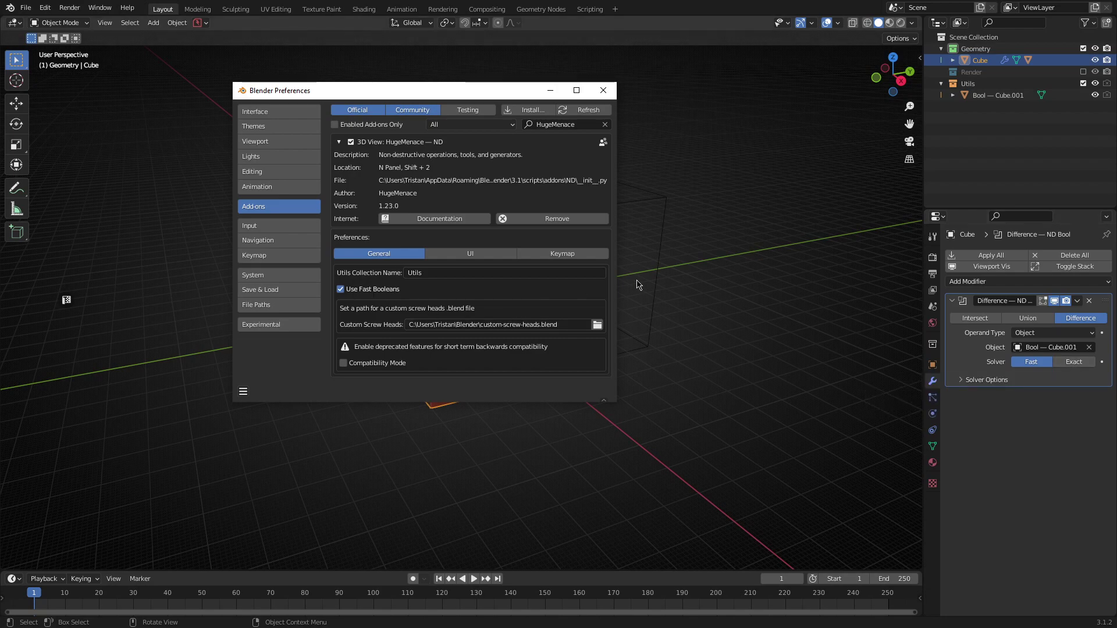
Close the preferences window and orbit around the notched cube.
left_click(603, 92)
scroll(576, 375, "down", 3)
middle_click_drag(576, 377, 589, 339)
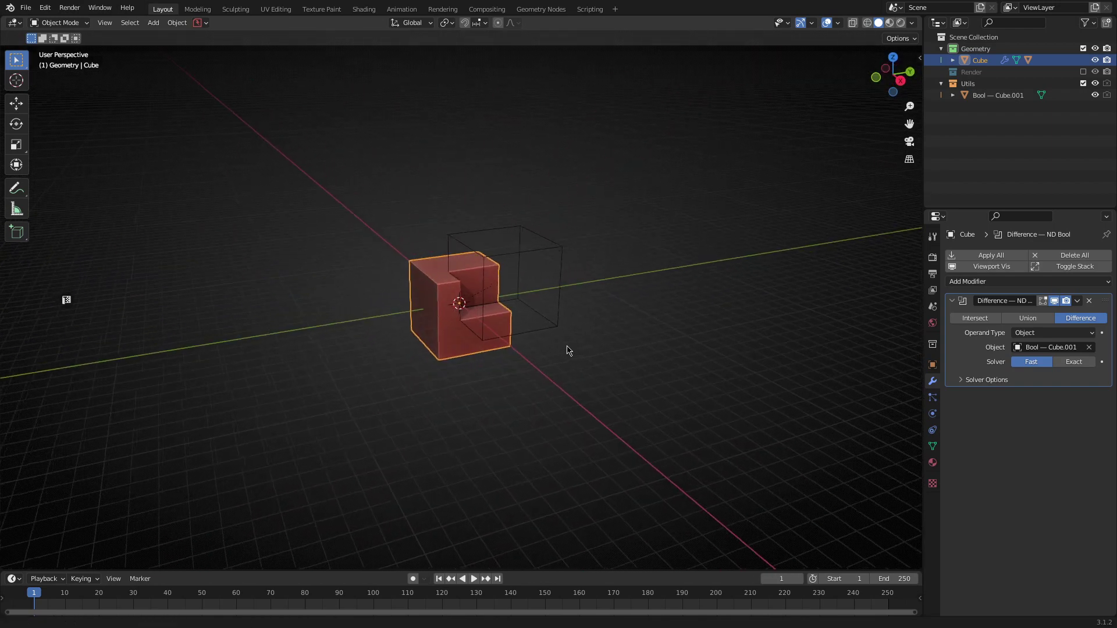
scroll(558, 352, "up", 2)
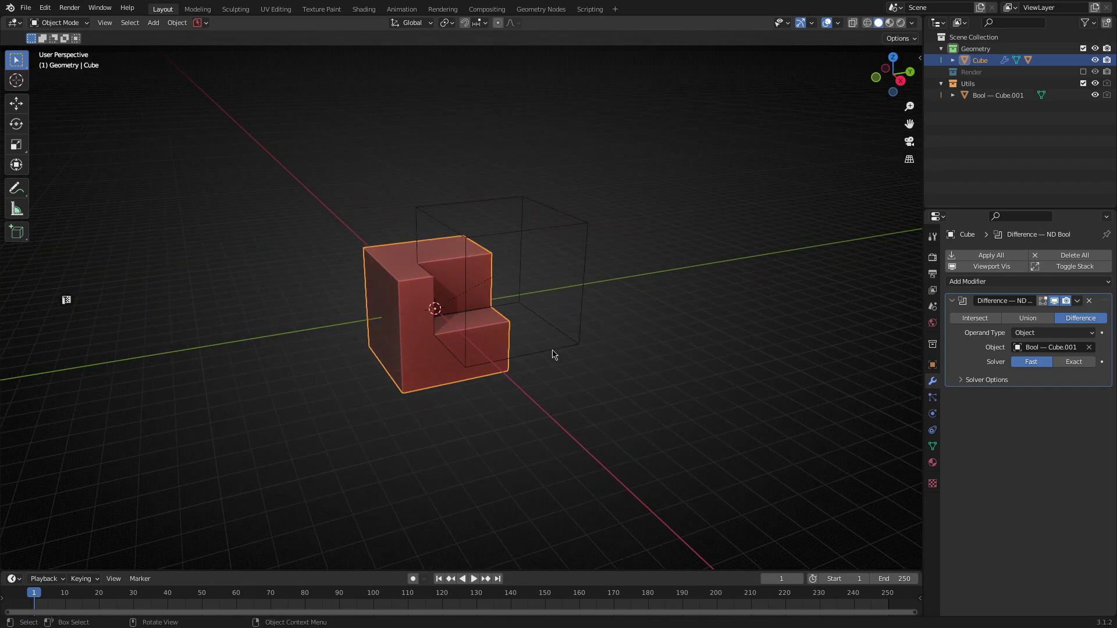